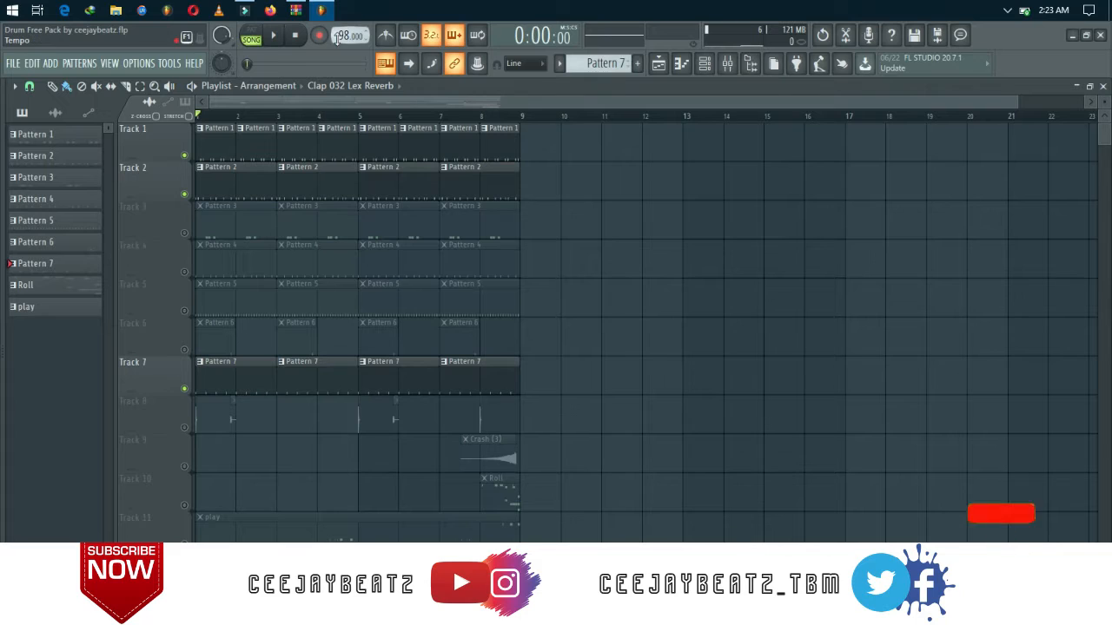
Set the project tempo to 95 BPM and solo Track 1 in the playlist.
{"action": "left_click_drag", "start_coordinate": [337, 38], "coordinate": [337, 48]}
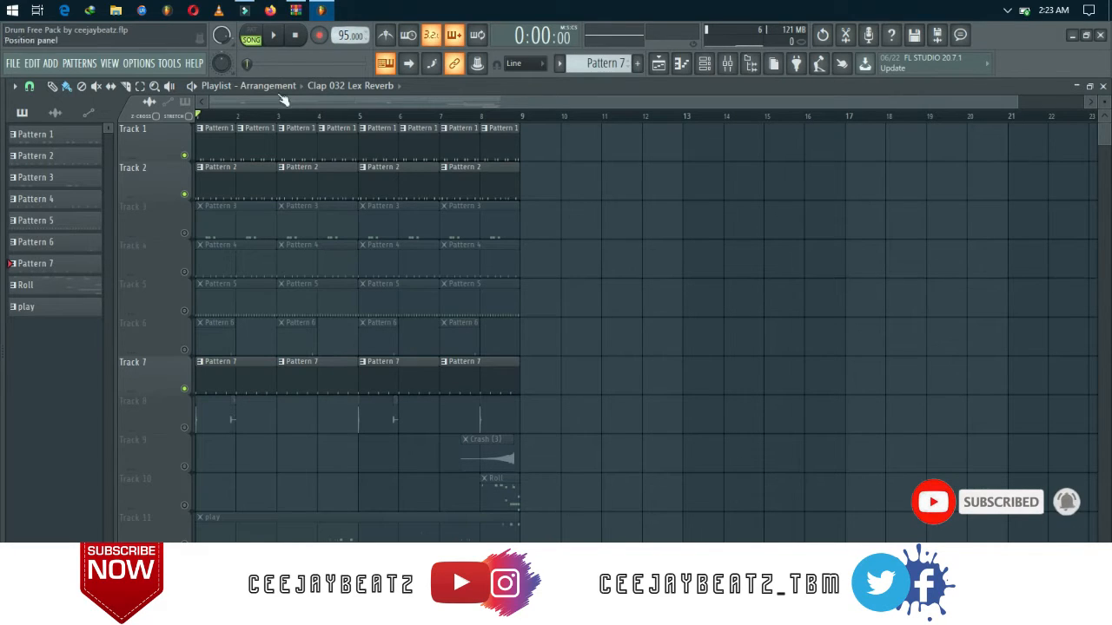
{"action": "right_click", "coordinate": [185, 156]}
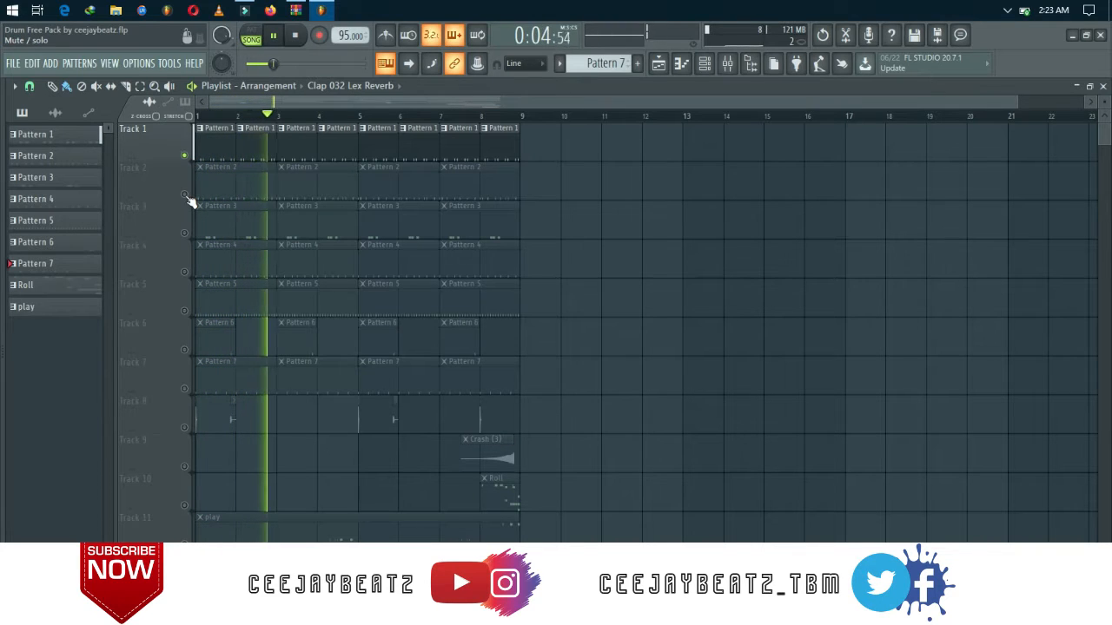
Unmute Tracks 2 through 8 one at a time during playback to build up the drum layers.
{"action": "left_click", "coordinate": [185, 194]}
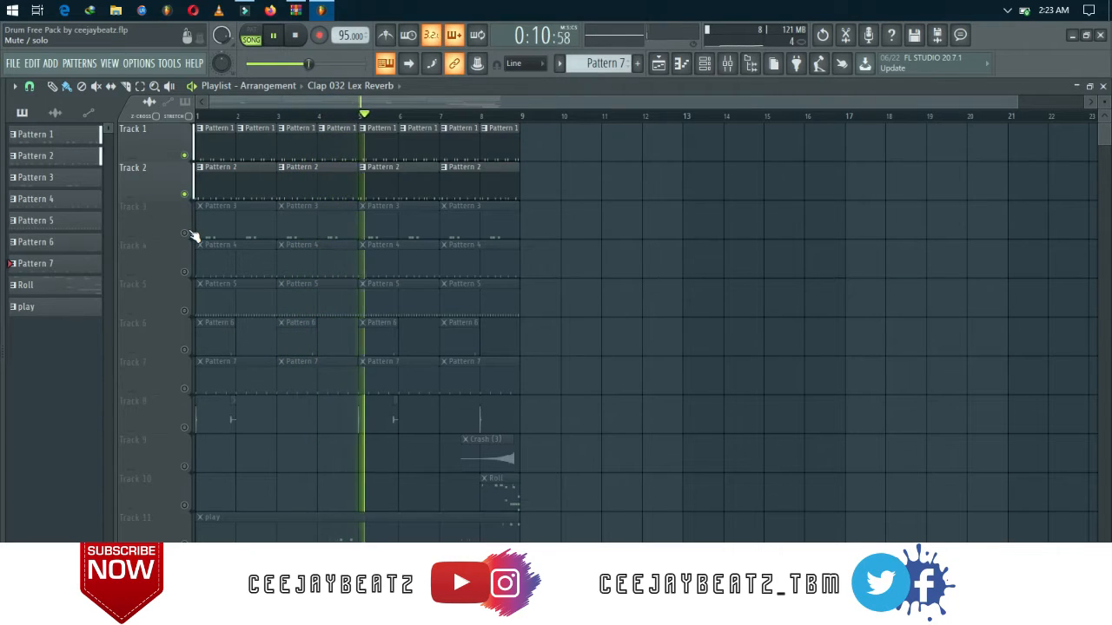
{"action": "left_click", "coordinate": [190, 233]}
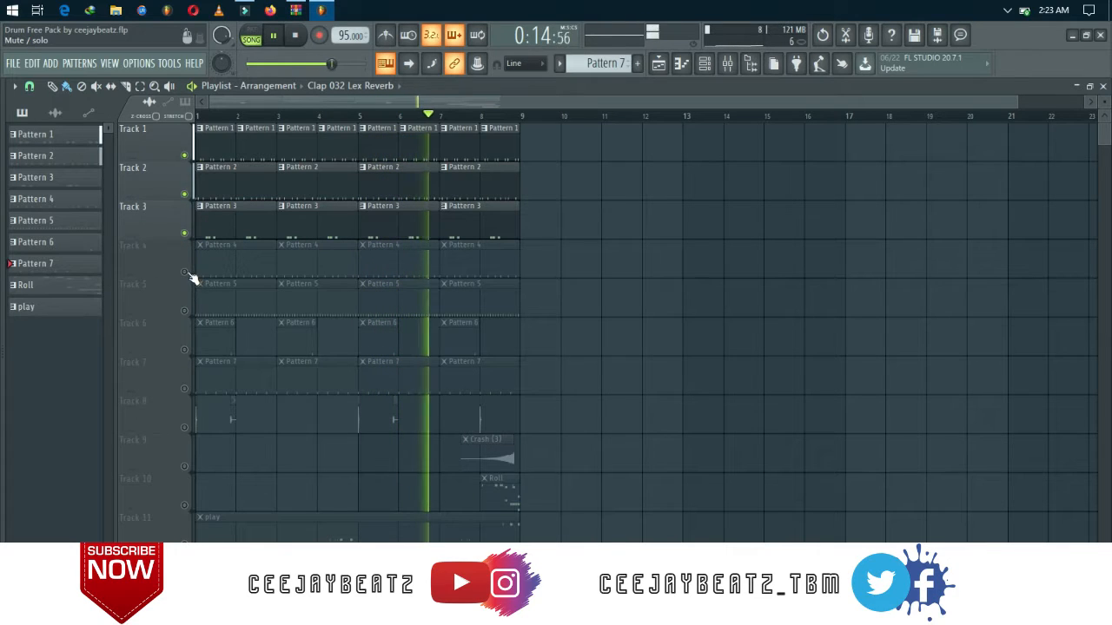
{"action": "left_click", "coordinate": [185, 273]}
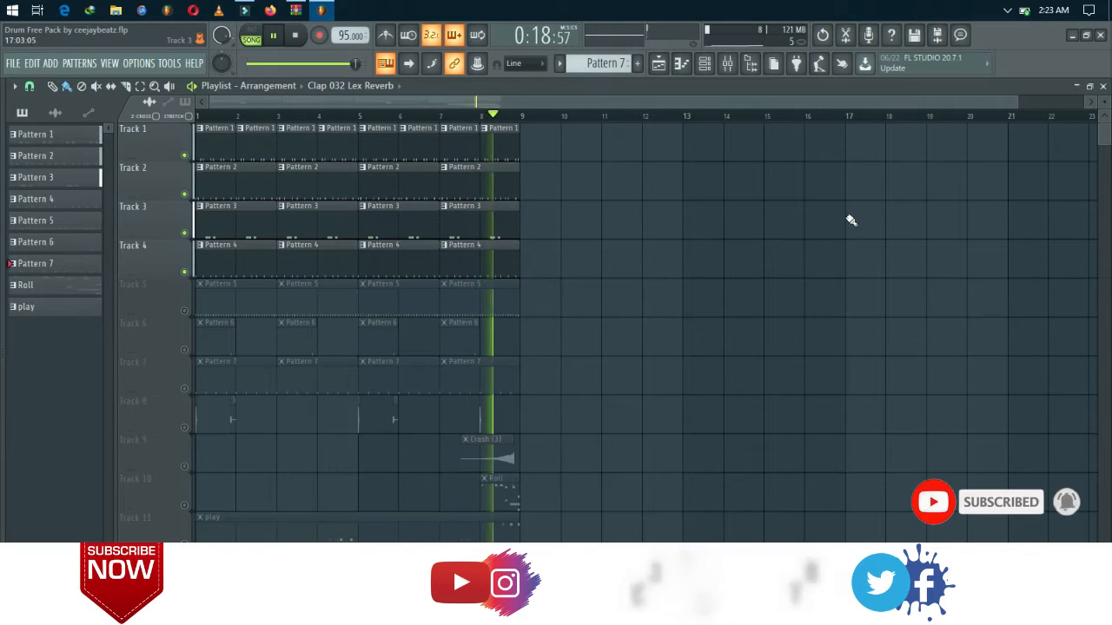
{"action": "left_click", "coordinate": [184, 310]}
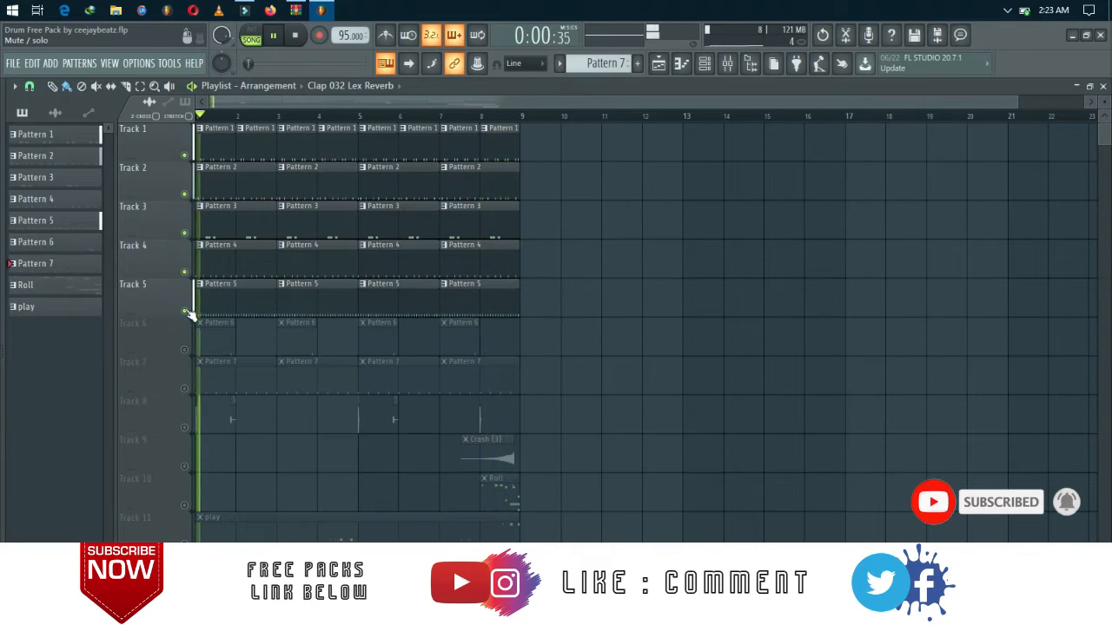
{"action": "left_click", "coordinate": [184, 351]}
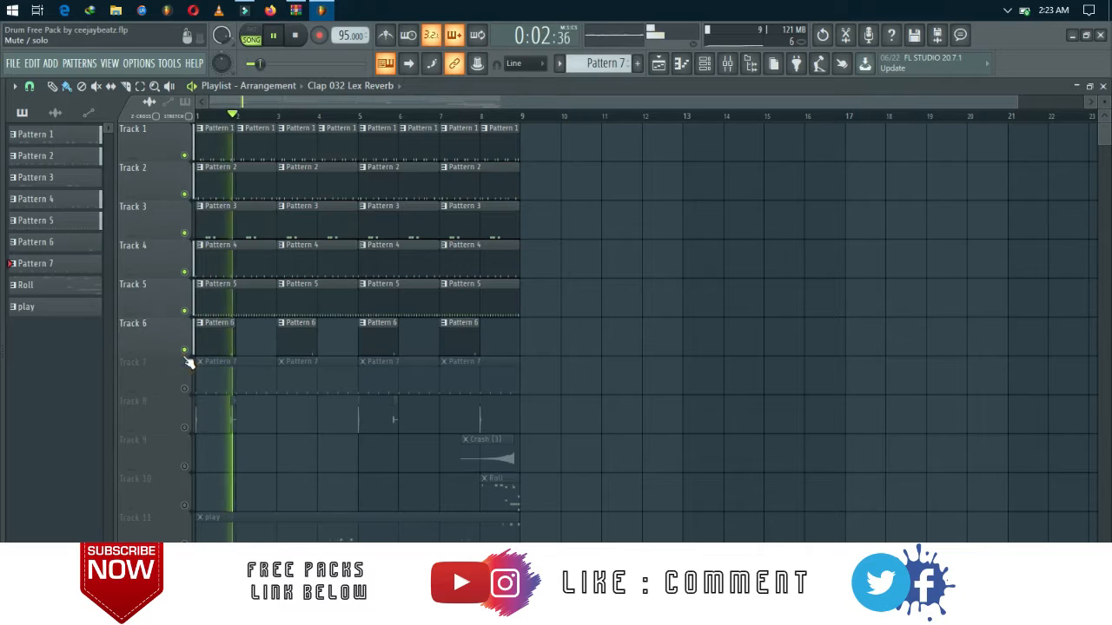
{"action": "left_click", "coordinate": [184, 389]}
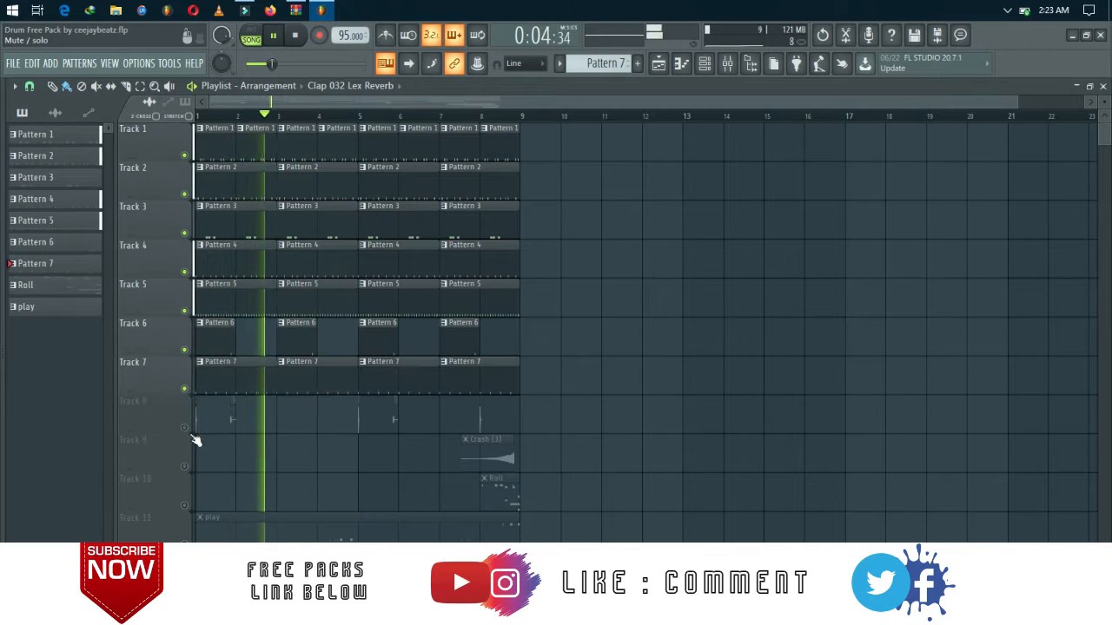
{"action": "left_click", "coordinate": [184, 428]}
Unmute Tracks 11, 10, 9 and 12 during playback, and stop the song once the full drum arrangement has been heard.
{"action": "scroll", "coordinate": [193, 434], "scroll_direction": "down", "scroll_amount": 1}
{"action": "scroll", "coordinate": [193, 434], "scroll_direction": "down", "scroll_amount": 3}
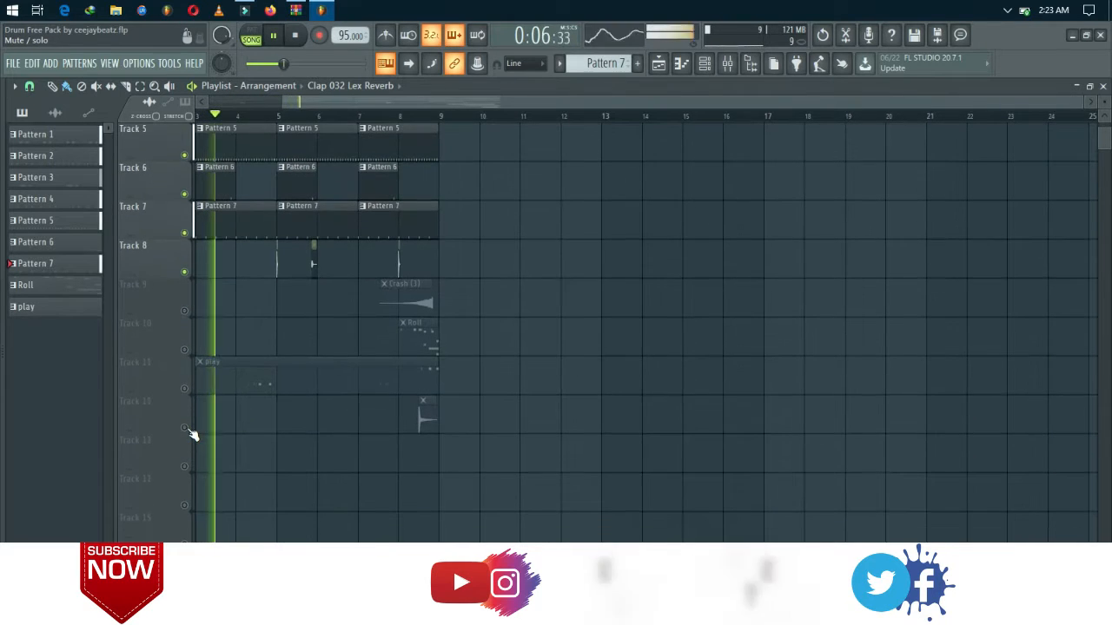
{"action": "left_click", "coordinate": [186, 390]}
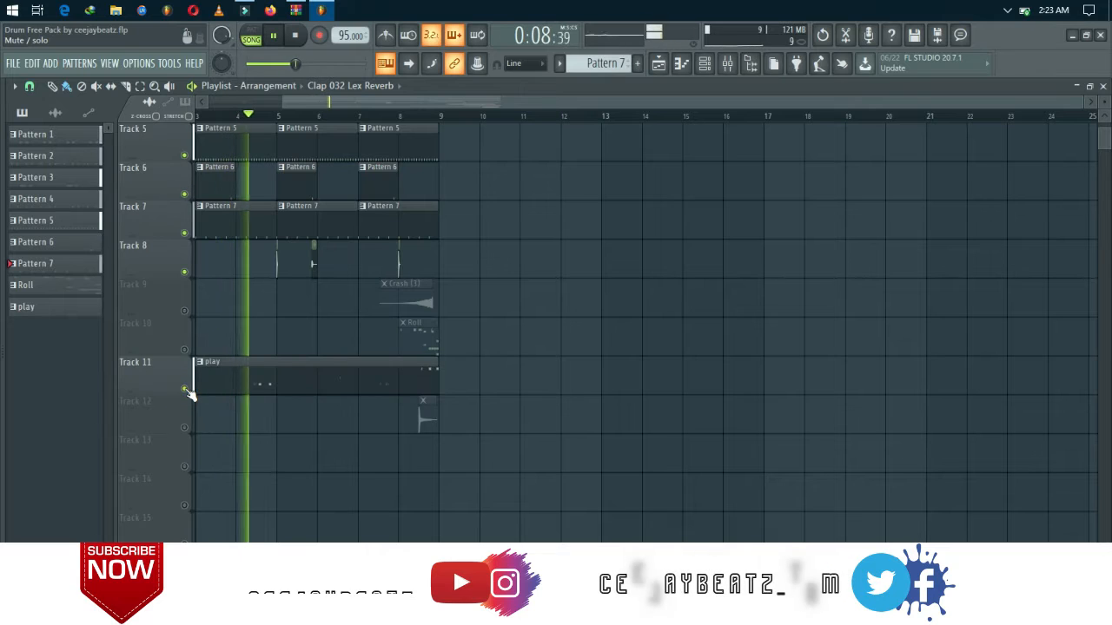
{"action": "left_click", "coordinate": [184, 349]}
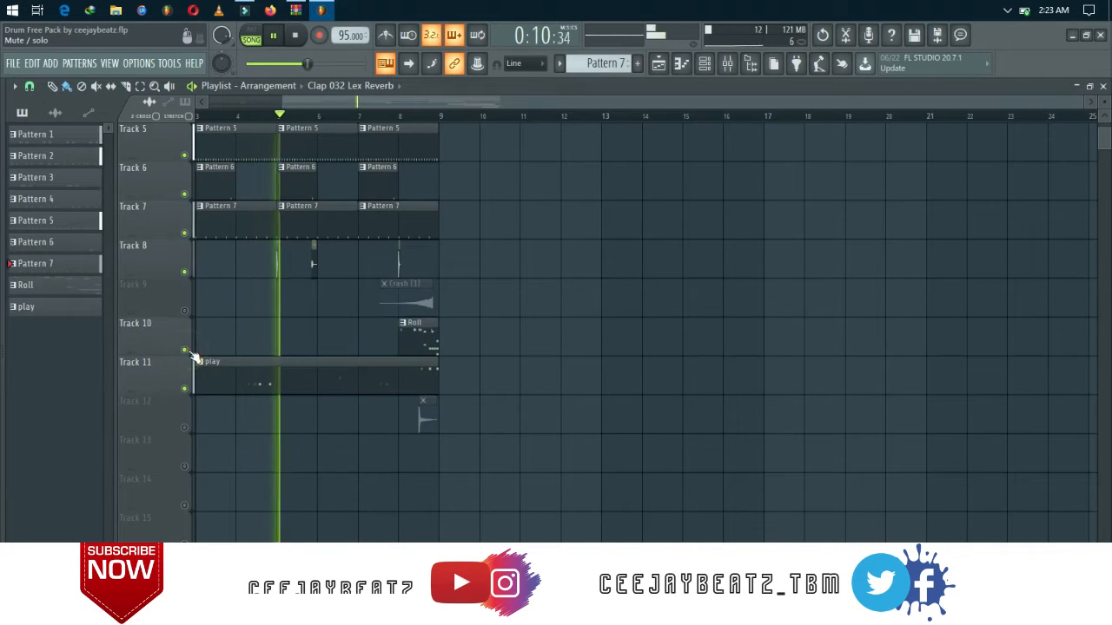
{"action": "left_click", "coordinate": [183, 310]}
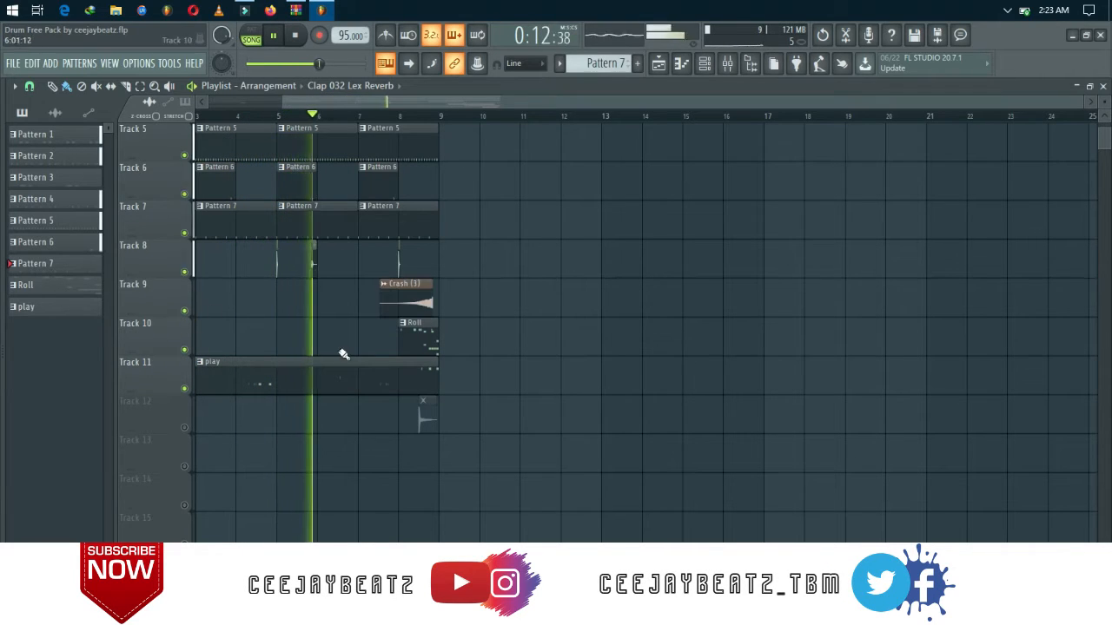
{"action": "left_click", "coordinate": [184, 428]}
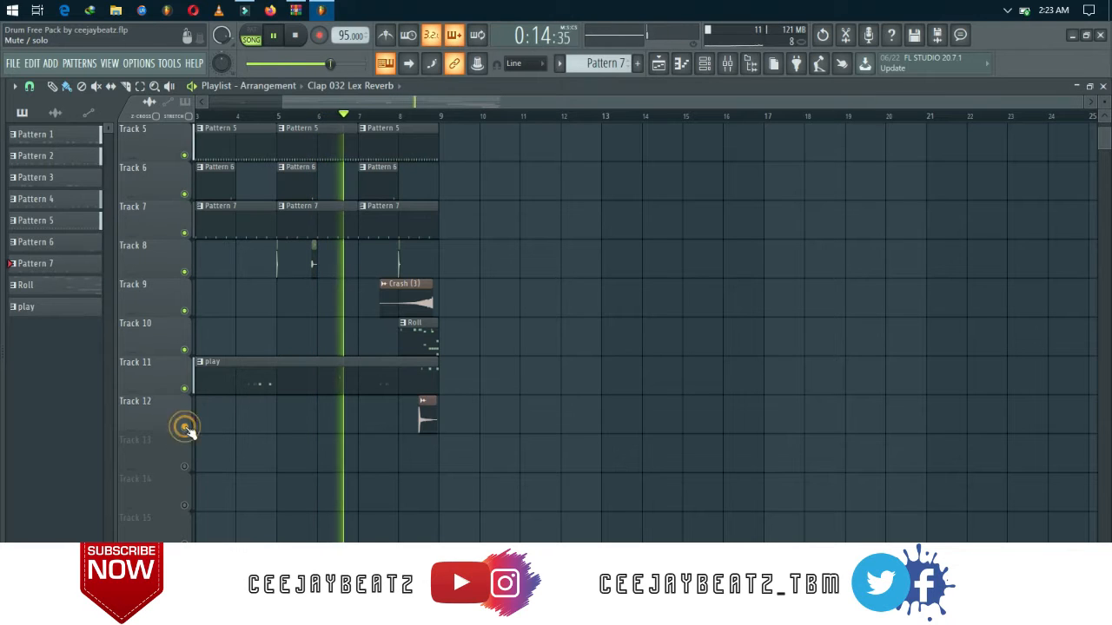
{"action": "scroll", "coordinate": [189, 432], "scroll_direction": "up", "scroll_amount": 2}
{"action": "scroll", "coordinate": [191, 433], "scroll_direction": "up", "scroll_amount": 1}
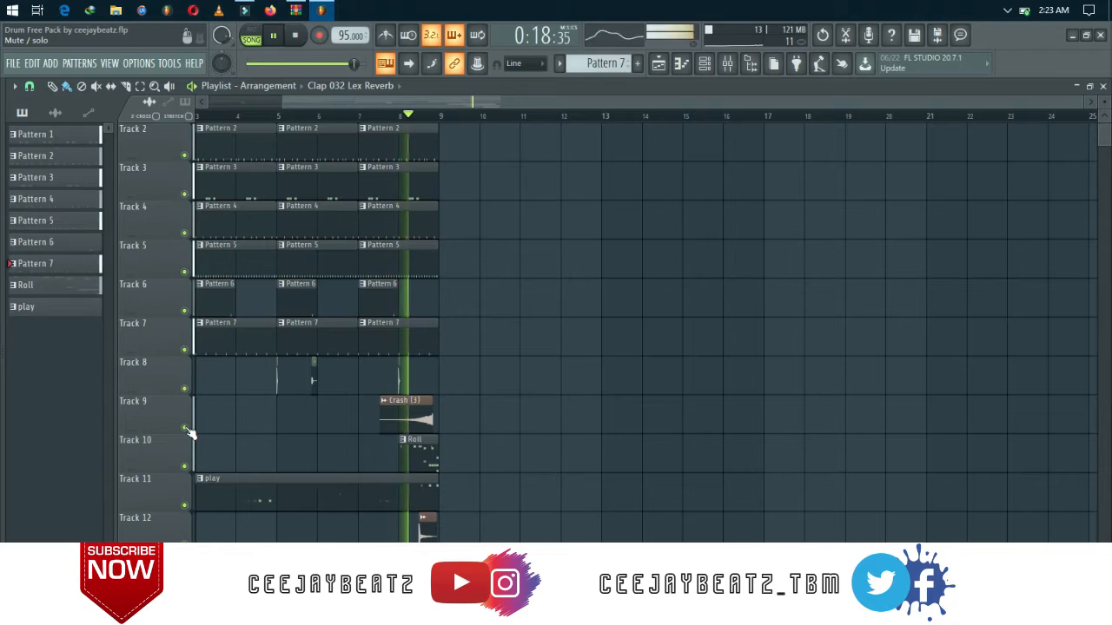
{"action": "key", "text": "space"}
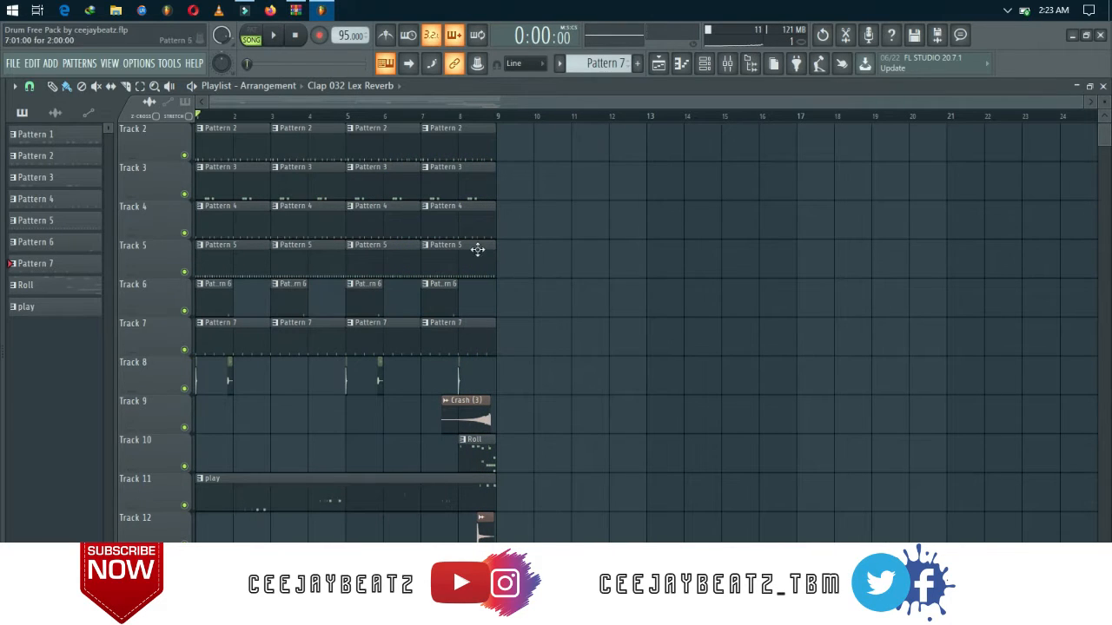
{"action": "scroll", "coordinate": [477, 250], "scroll_direction": "up", "scroll_amount": 1}
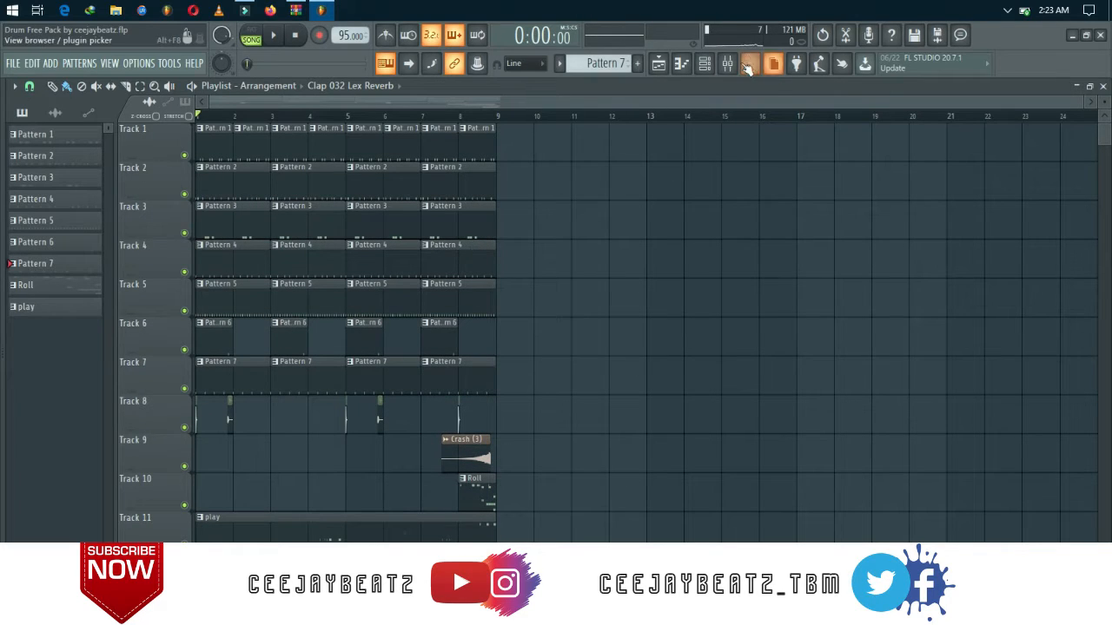
Widen the channel rack to show more steps and add an Xpand!2 instrument channel.
{"action": "left_click", "coordinate": [708, 66]}
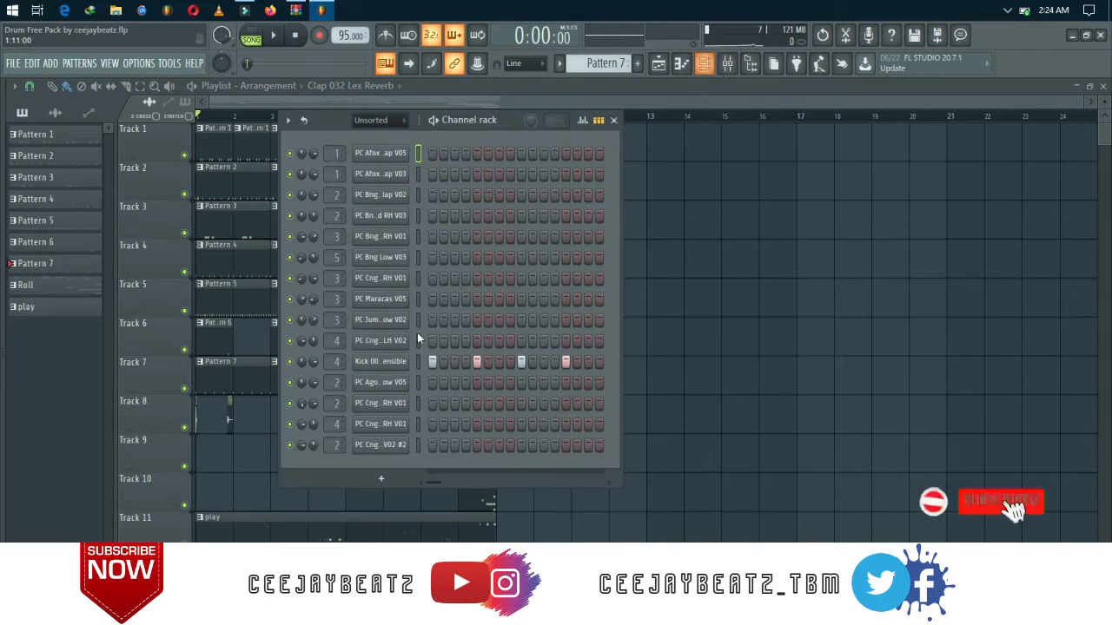
{"action": "left_click", "coordinate": [376, 477]}
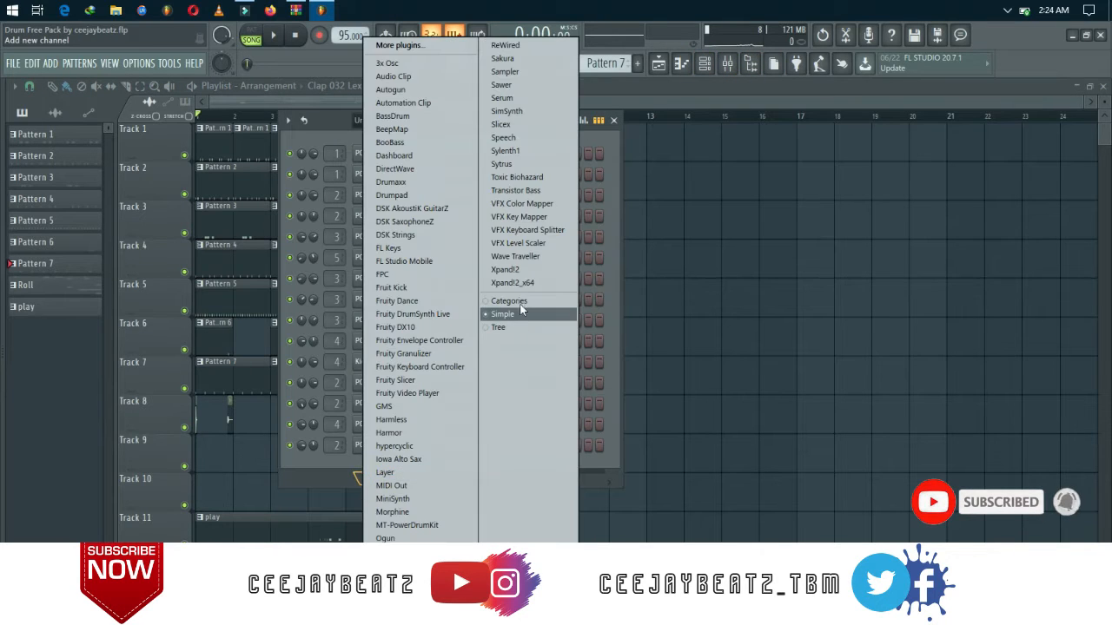
{"action": "left_click", "coordinate": [621, 191]}
{"action": "left_click_drag", "start_coordinate": [621, 191], "coordinate": [841, 180]}
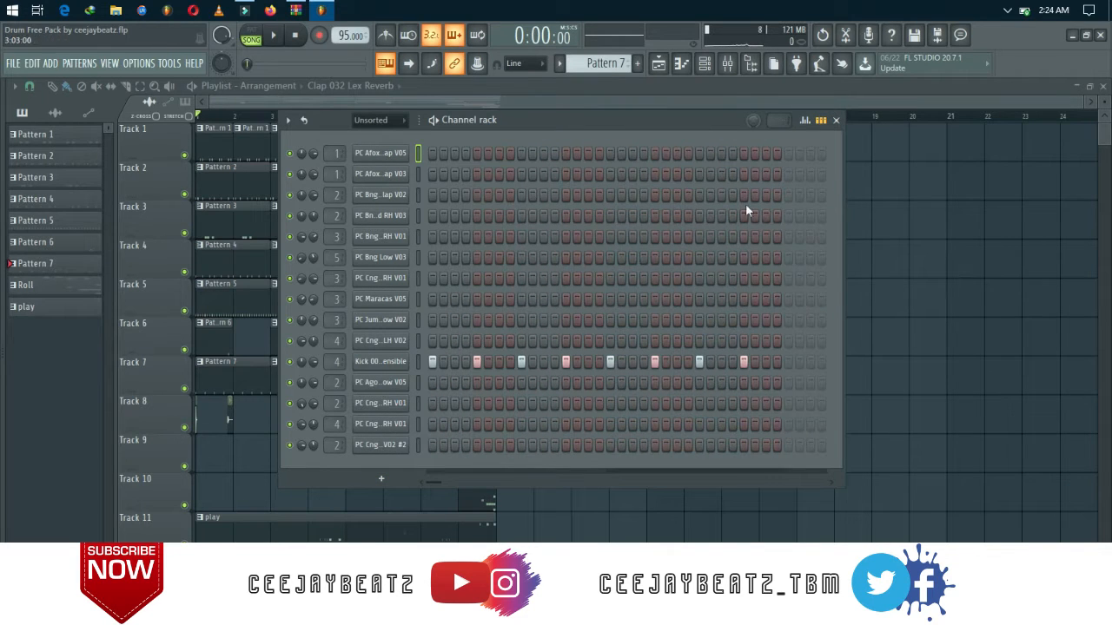
{"action": "left_click", "coordinate": [377, 478]}
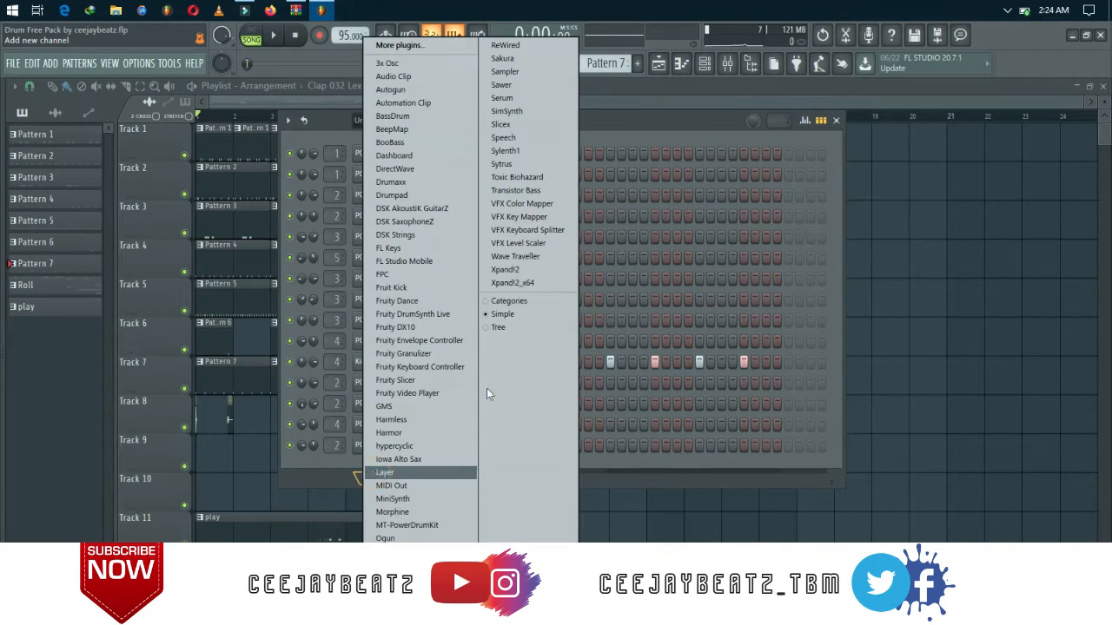
{"action": "left_click", "coordinate": [513, 270]}
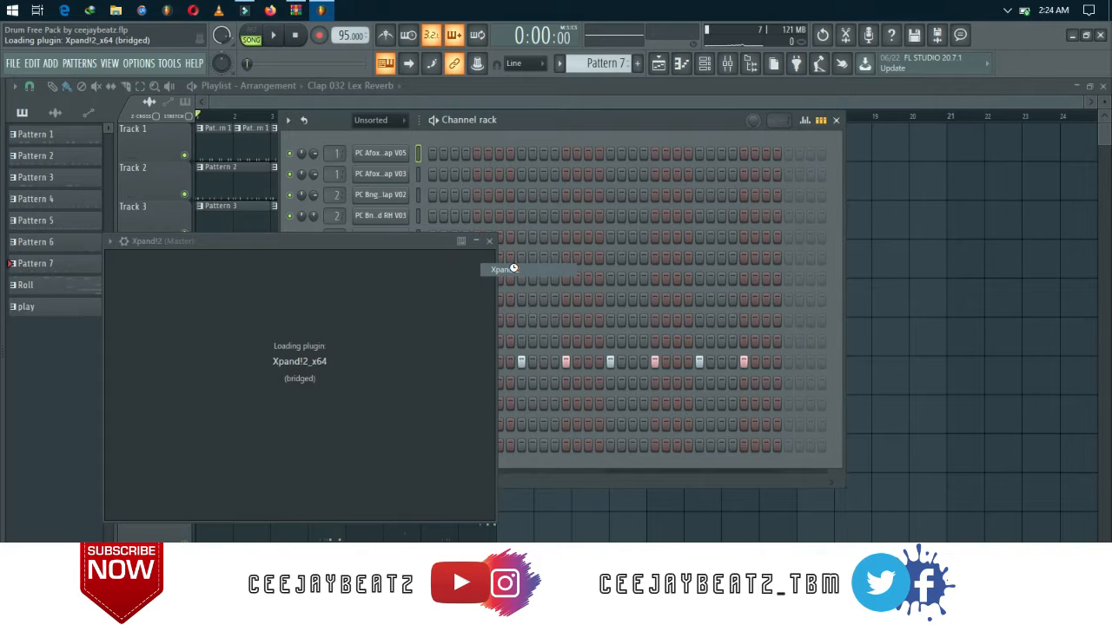
Move the Xpand!2 window fully into view and load Piano Med Soft Layer from 010 Acoustic Piano into part A.
{"action": "left_click_drag", "start_coordinate": [339, 243], "coordinate": [469, 125]}
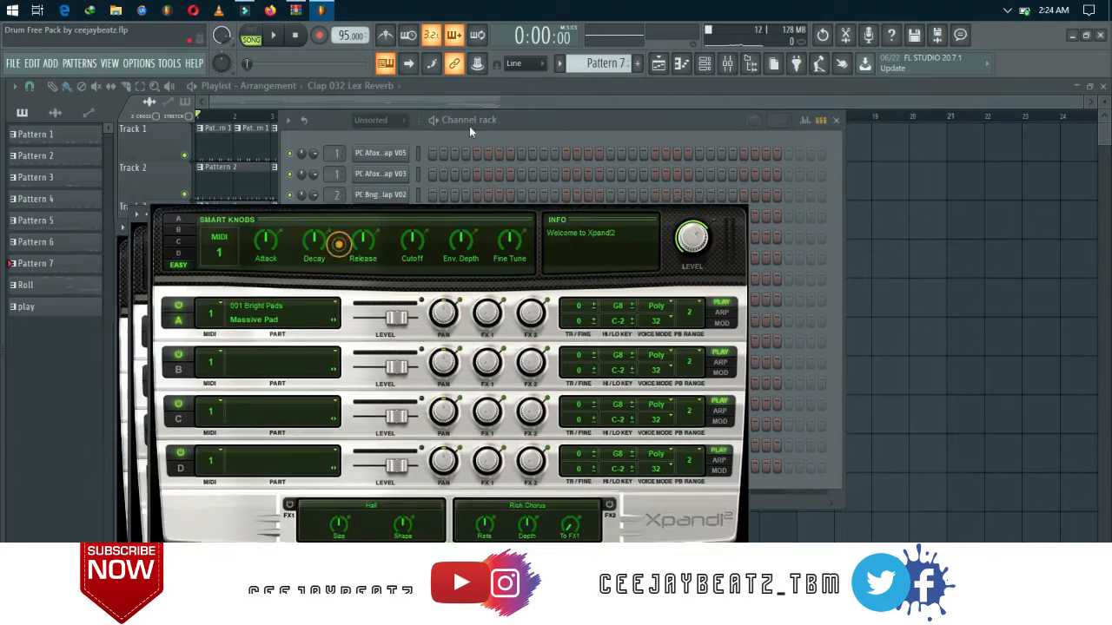
{"action": "left_click", "coordinate": [360, 266]}
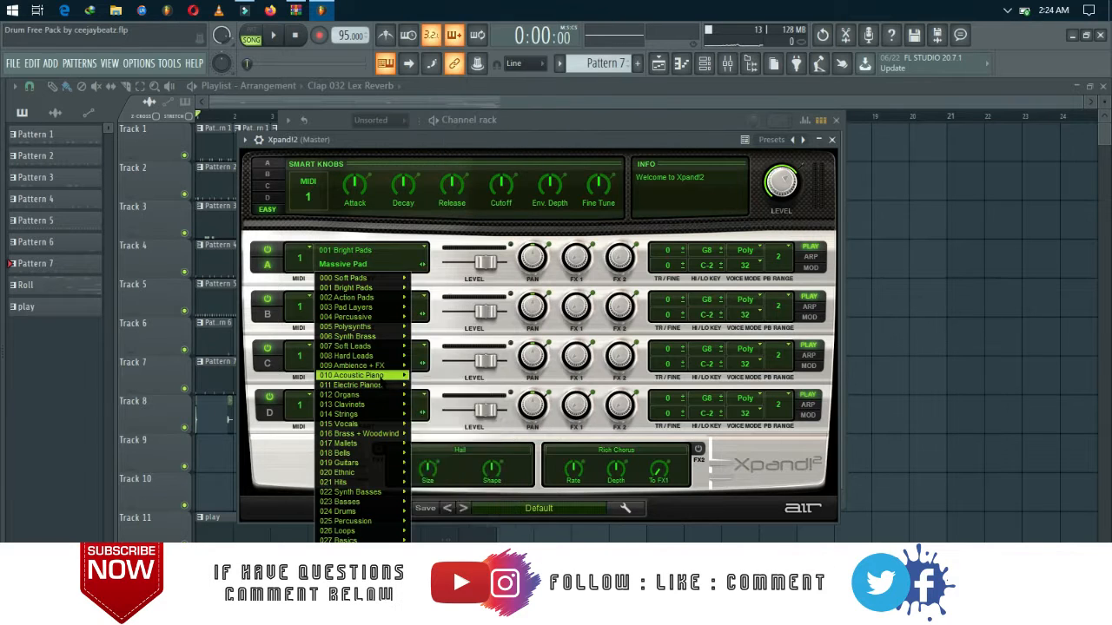
{"action": "mouse_move", "coordinate": [380, 375]}
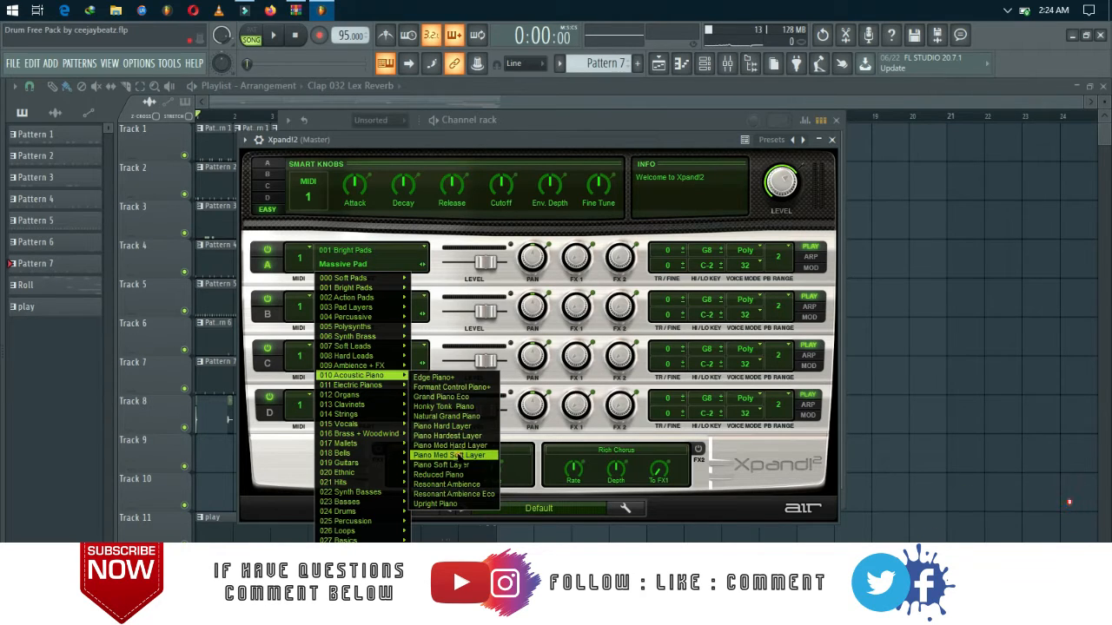
{"action": "left_click", "coordinate": [451, 455]}
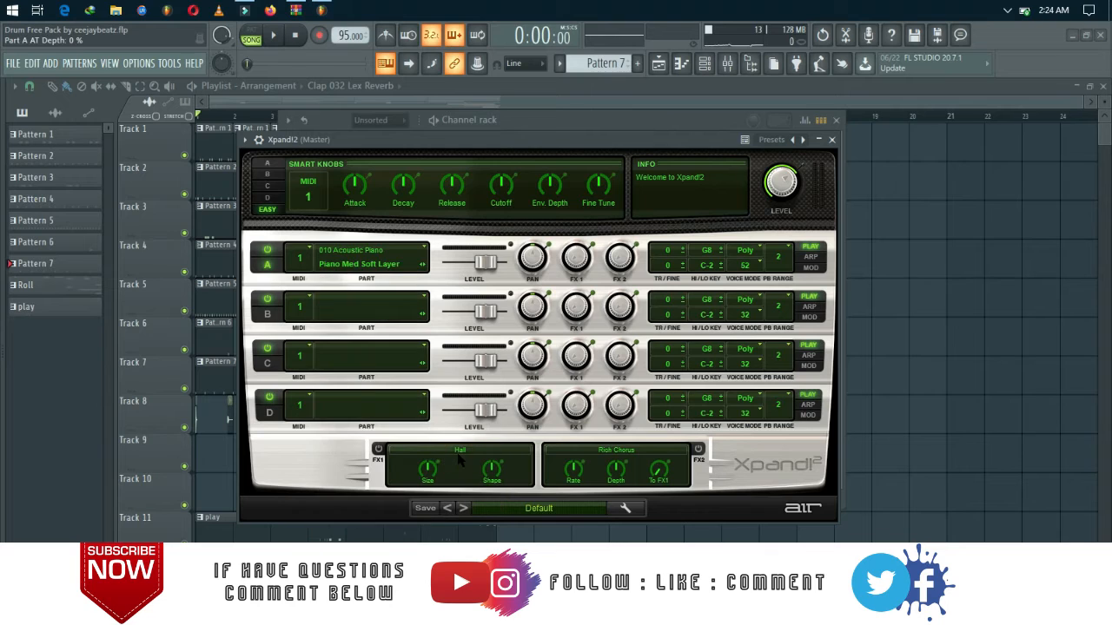
Load Celeste Soft+ from 017 Mallets into part B with a reduced level and pan R 12.
{"action": "left_click", "coordinate": [369, 313]}
{"action": "mouse_move", "coordinate": [380, 493]}
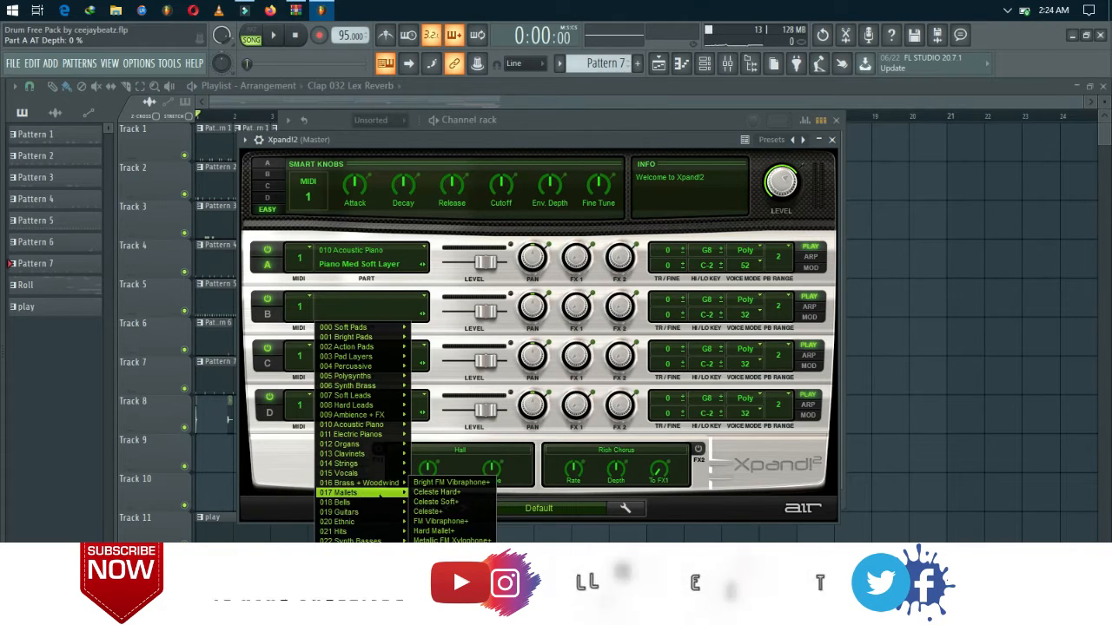
{"action": "left_click", "coordinate": [436, 501]}
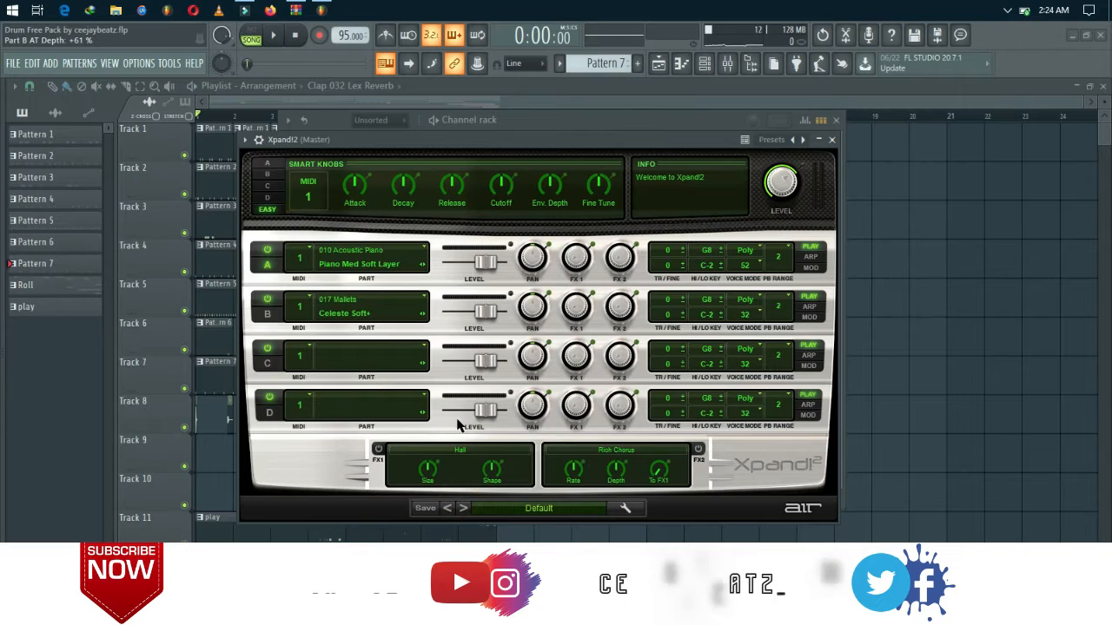
{"action": "mouse_move", "coordinate": [485, 311]}
{"action": "left_mouse_down"}
{"action": "mouse_move", "coordinate": [460, 323]}
{"action": "mouse_move", "coordinate": [472, 323]}
{"action": "left_mouse_up"}
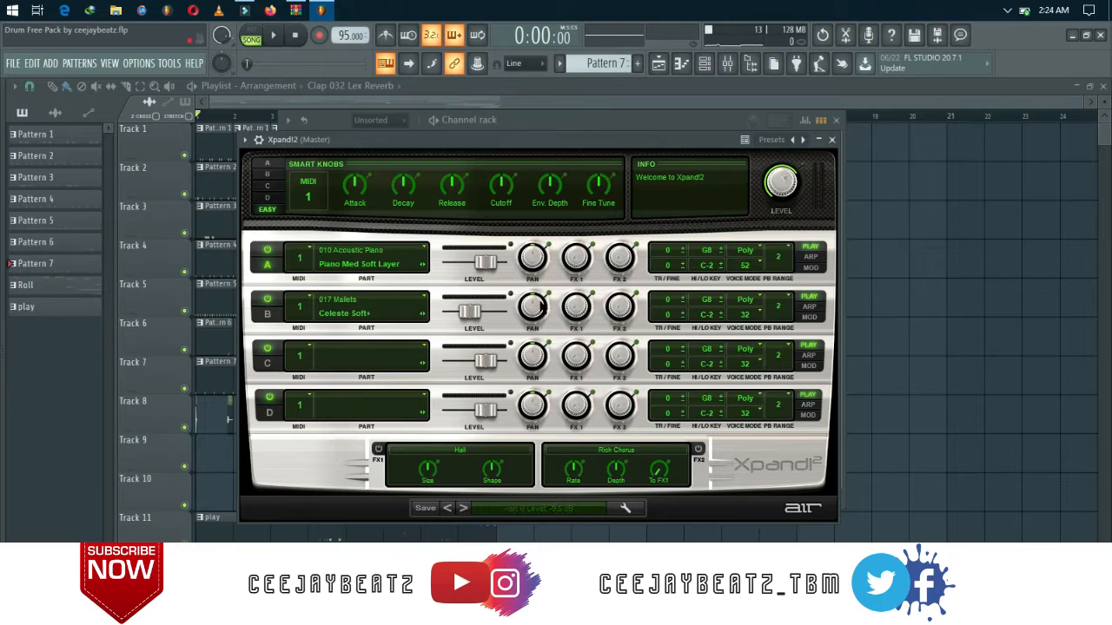
{"action": "left_click_drag", "start_coordinate": [536, 302], "coordinate": [536, 296]}
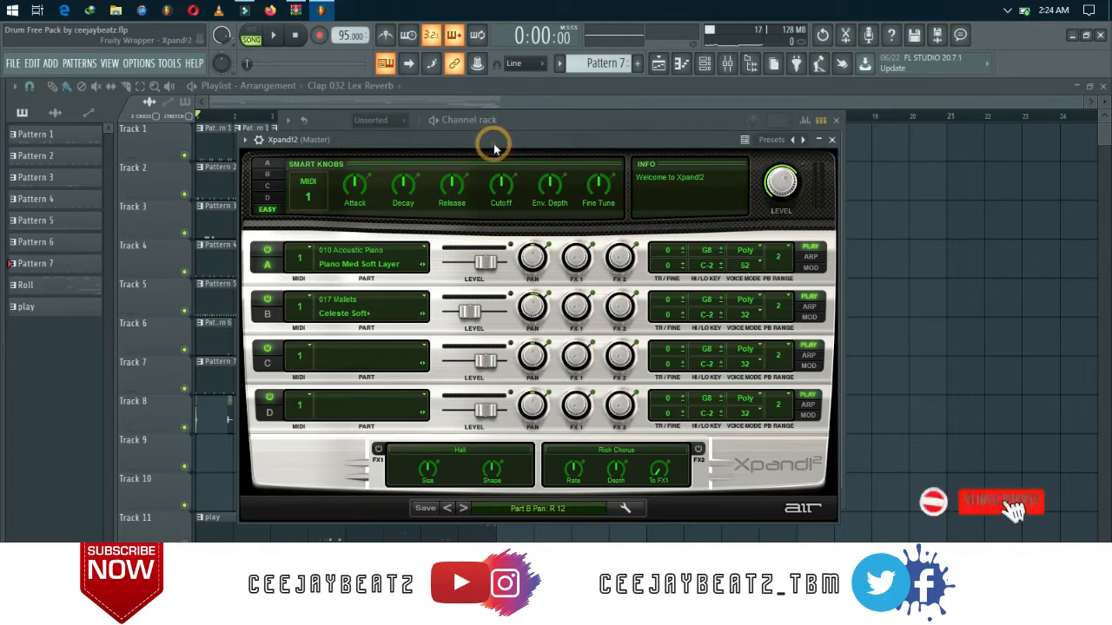
Play a few test notes on the layered piano and celeste sound and close the instrument window.
{"action": "key", "text": "v"}
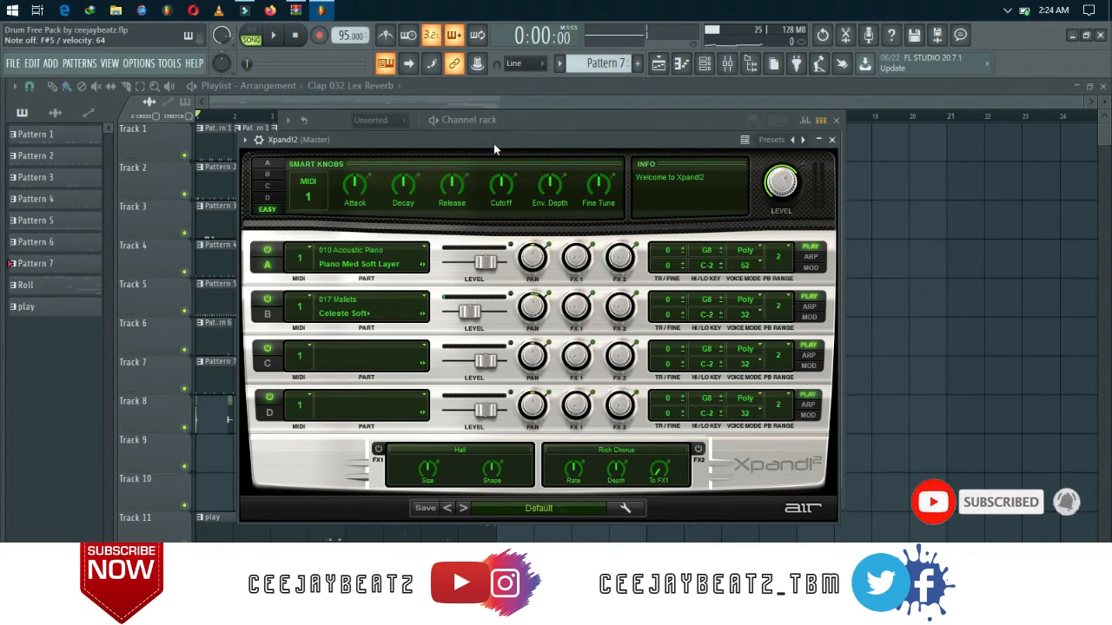
{"action": "key", "text": "v"}
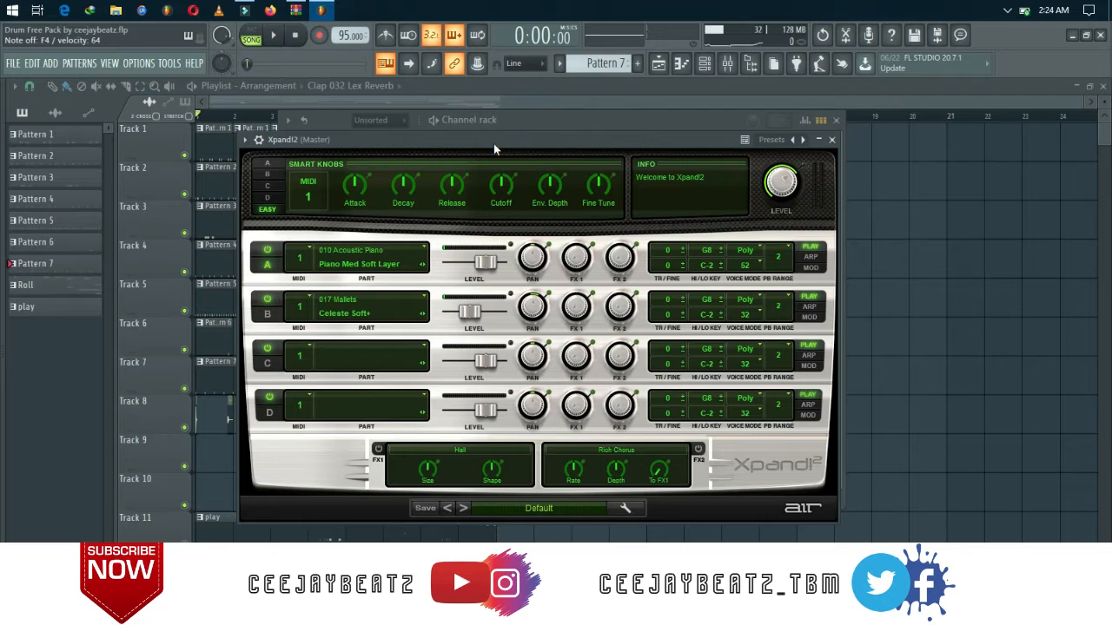
{"action": "left_click", "coordinate": [830, 140]}
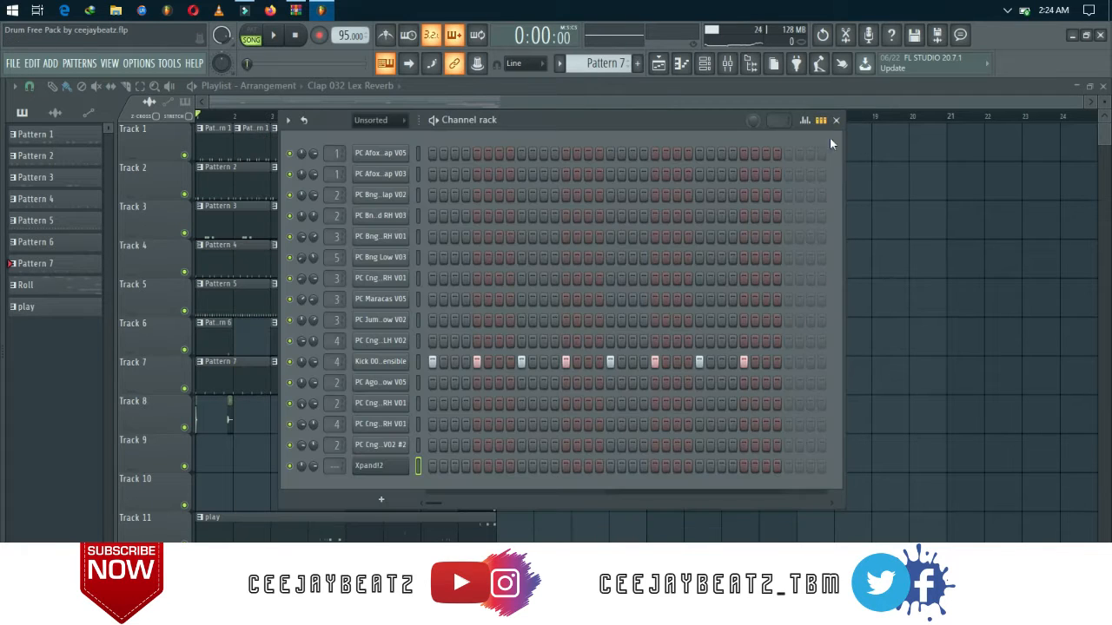
Open the piano roll for the Xpand!2 channel, enlarge its note area, and close it again.
{"action": "right_click", "coordinate": [397, 469]}
{"action": "left_click", "coordinate": [422, 454]}
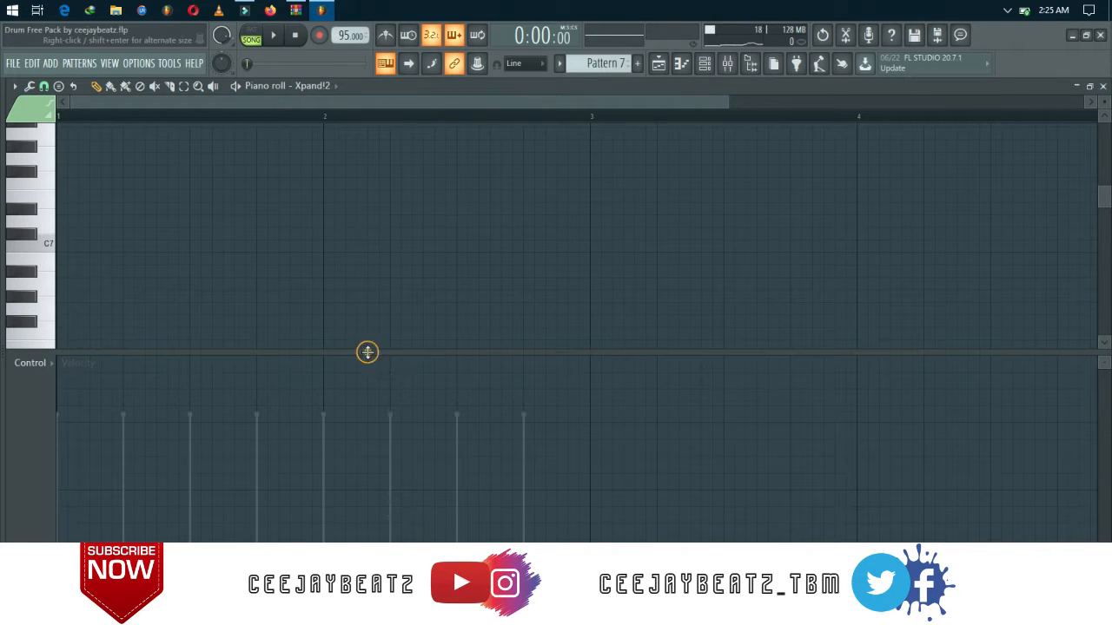
{"action": "left_click_drag", "start_coordinate": [367, 352], "coordinate": [325, 474]}
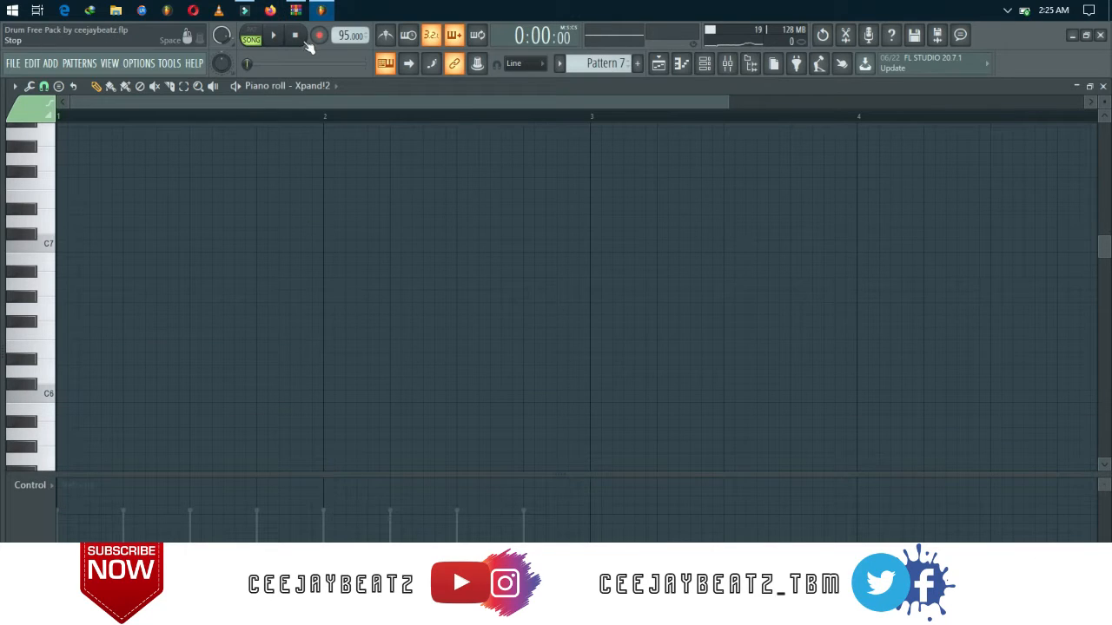
{"action": "key", "text": "F7"}
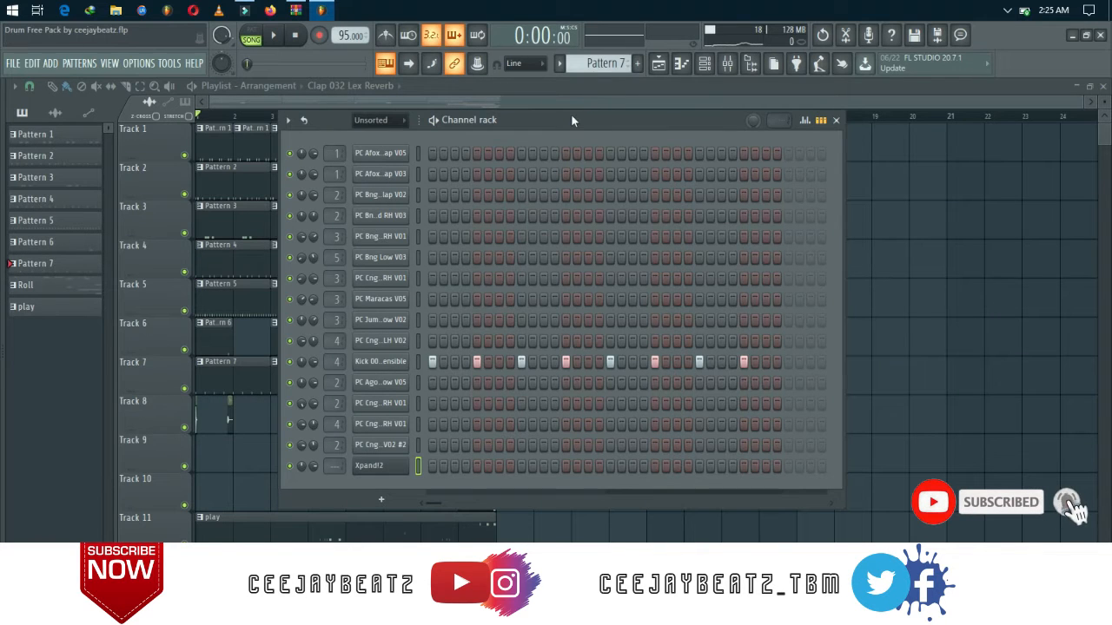
Move the channel rack aside, hide it, and play test notes including C#5 and G#5 on the Xpand!2 channel.
{"action": "left_click_drag", "start_coordinate": [572, 121], "coordinate": [637, 153]}
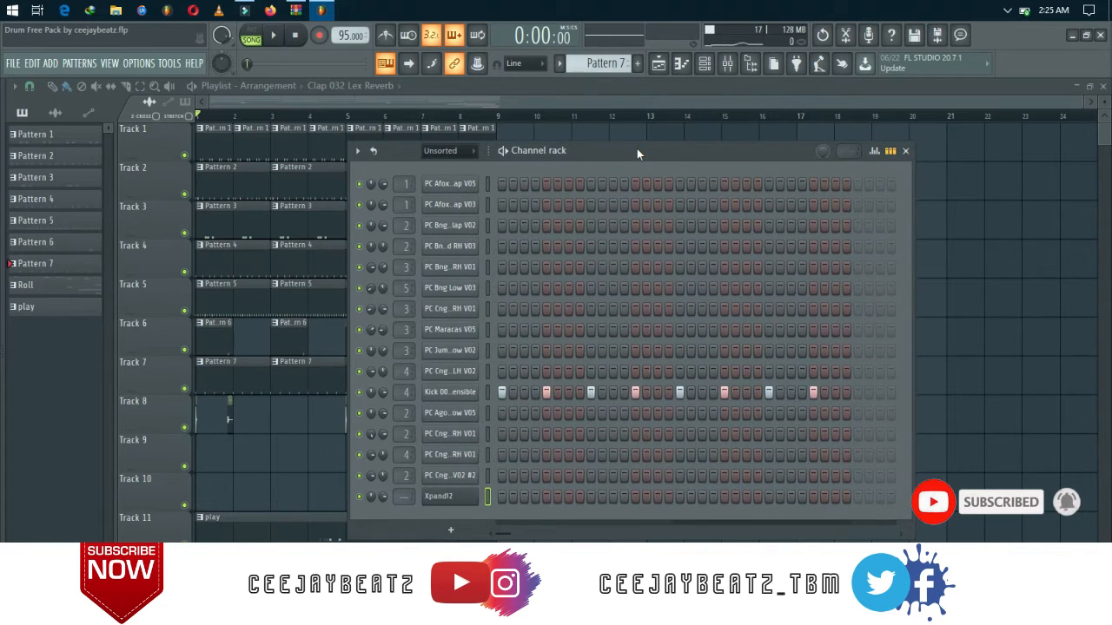
{"action": "key", "text": "F6"}
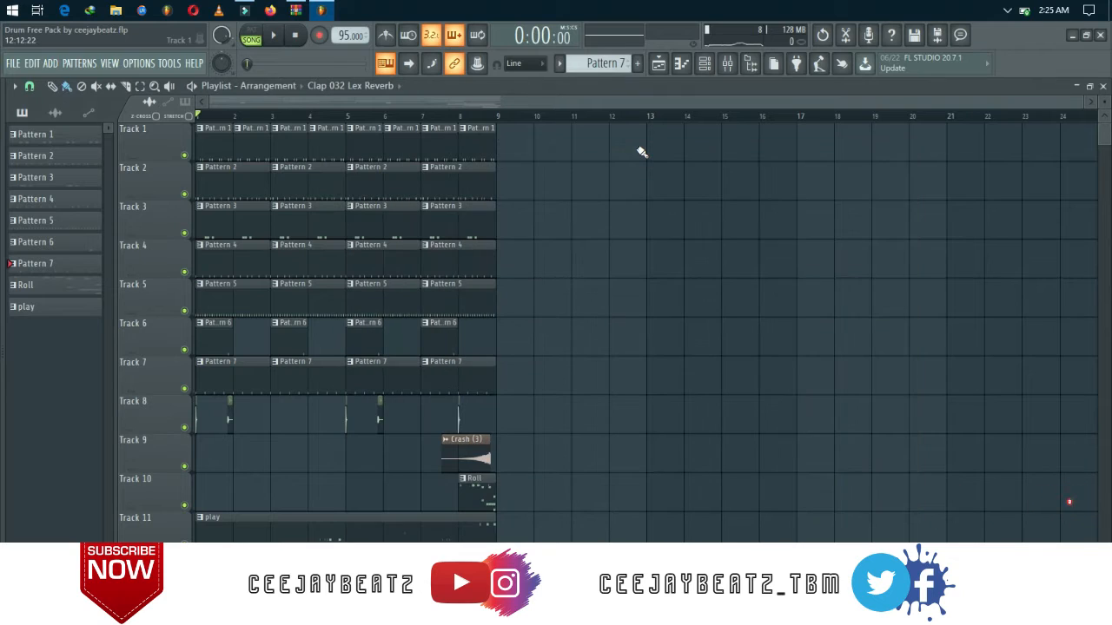
{"action": "key", "text": "space"}
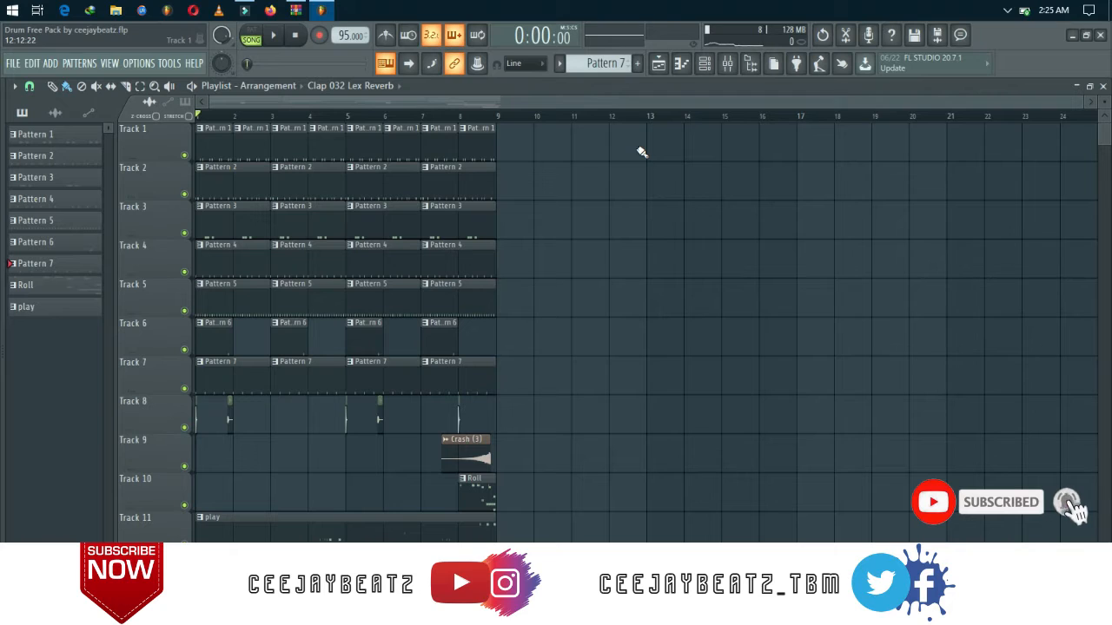
{"action": "key", "text": "s"}
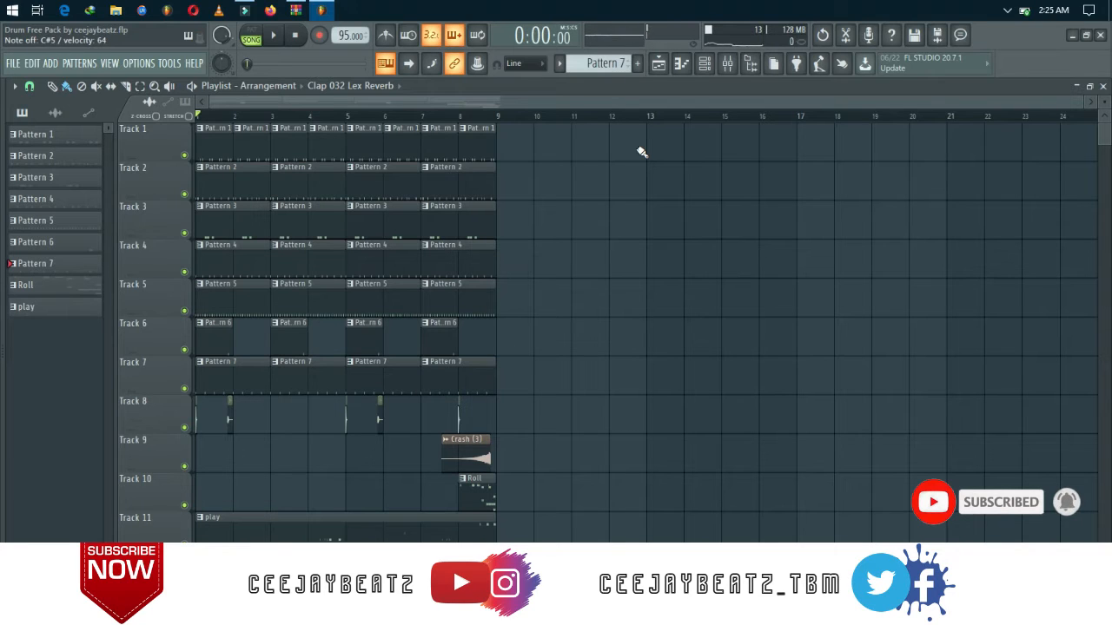
{"action": "key", "text": "h"}
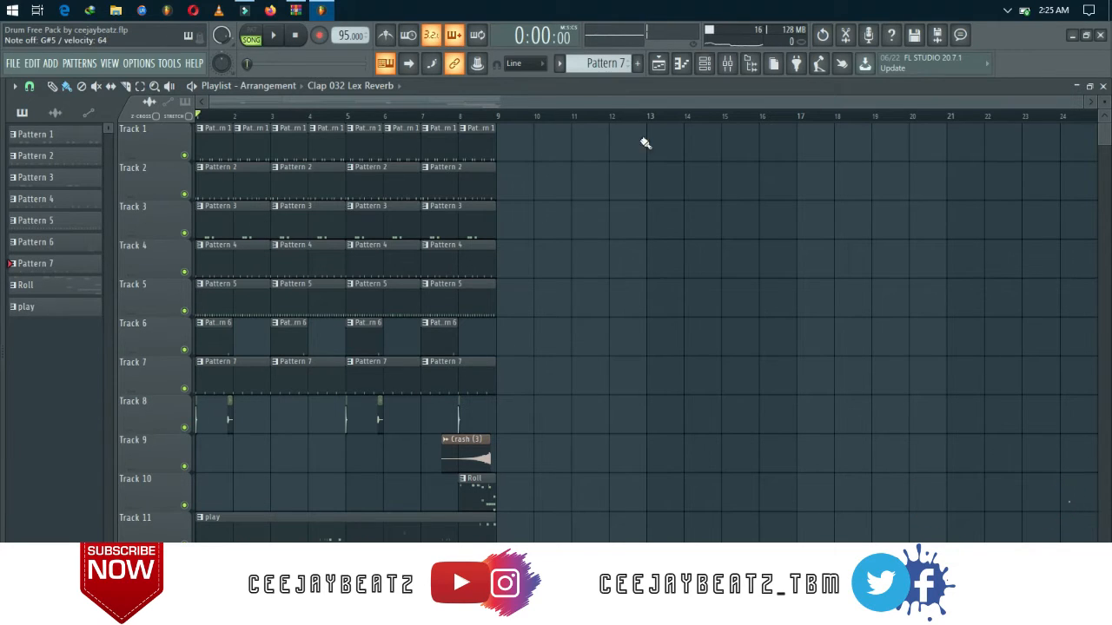
Open the piano roll for the Xpand!2 channel and enlarge its note area by shrinking the velocity lane.
{"action": "left_click", "coordinate": [704, 69]}
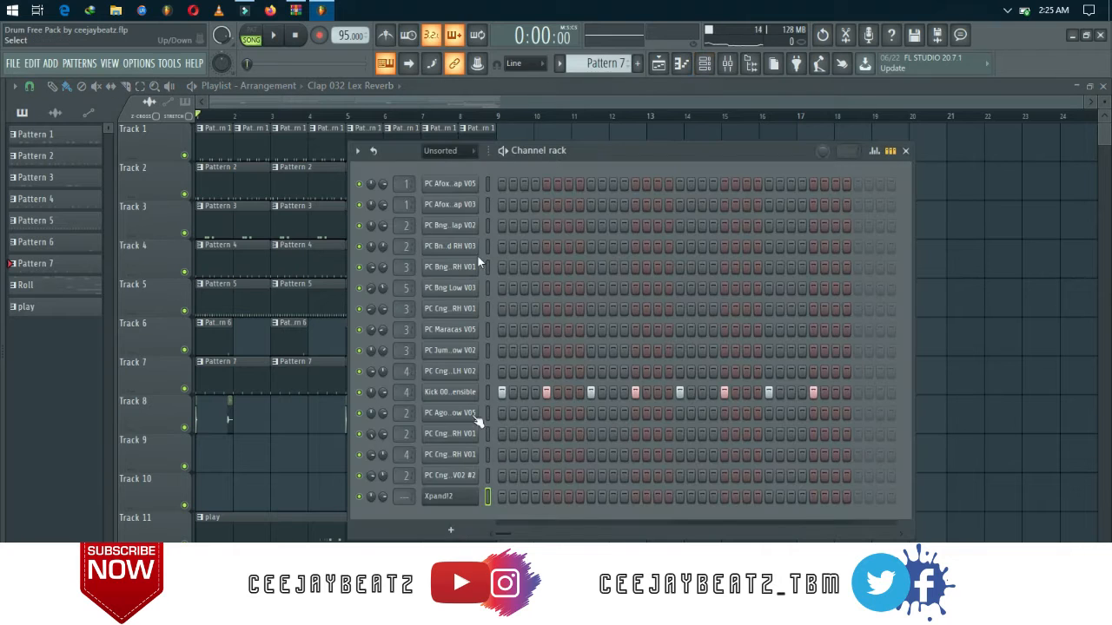
{"action": "right_click", "coordinate": [452, 498]}
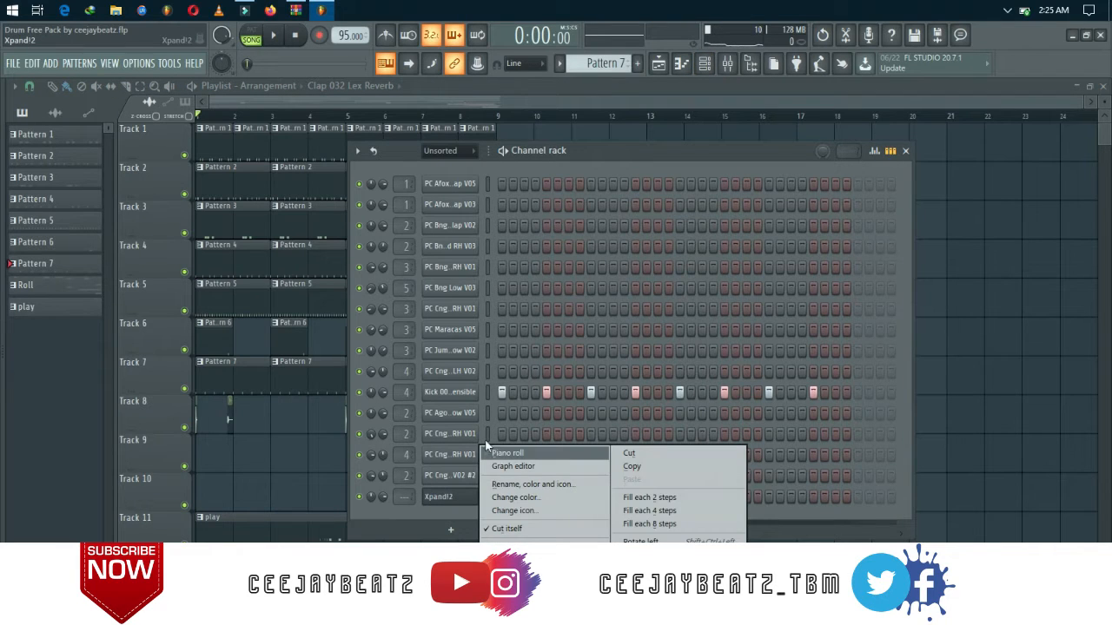
{"action": "left_click", "coordinate": [507, 453]}
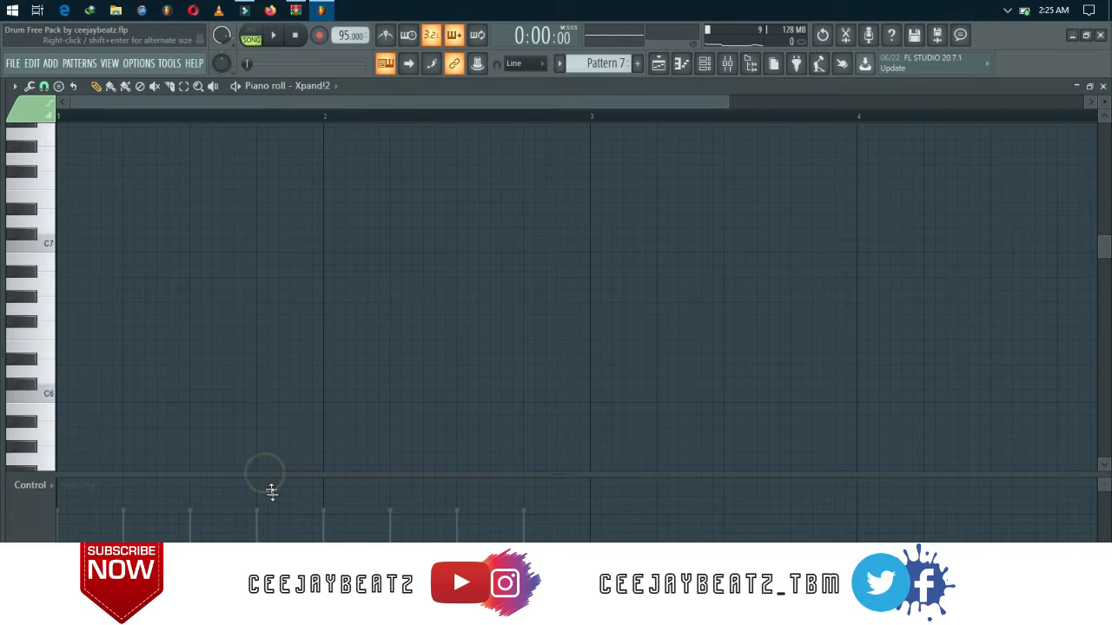
{"action": "left_click_drag", "start_coordinate": [272, 491], "coordinate": [261, 519]}
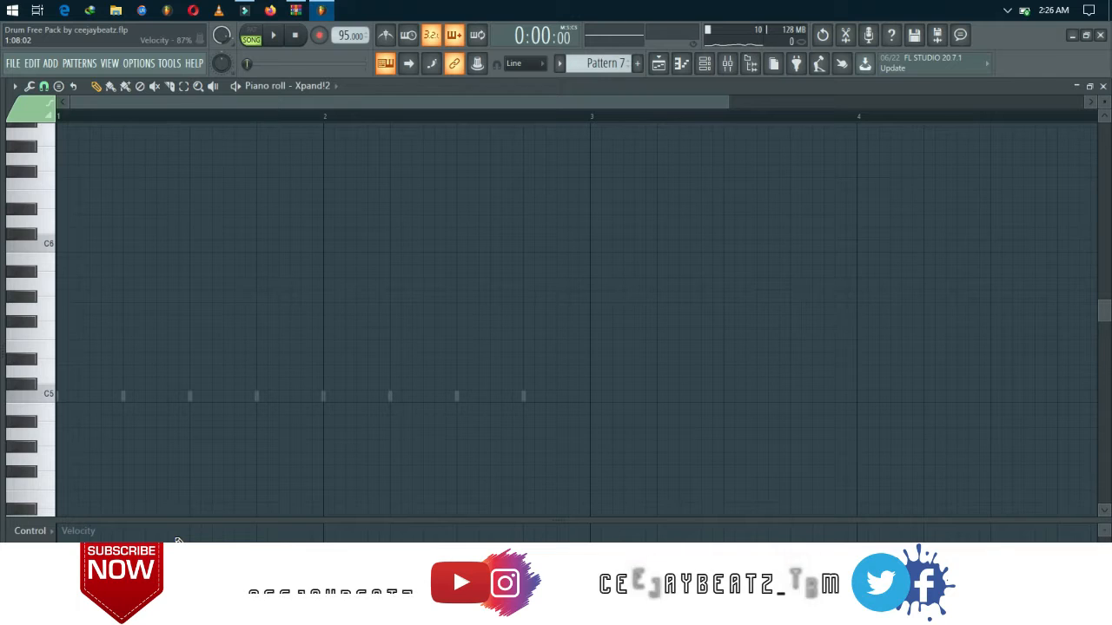
Play the drum arrangement from the start while trying notes over it, and stop playback.
{"action": "key", "text": "space"}
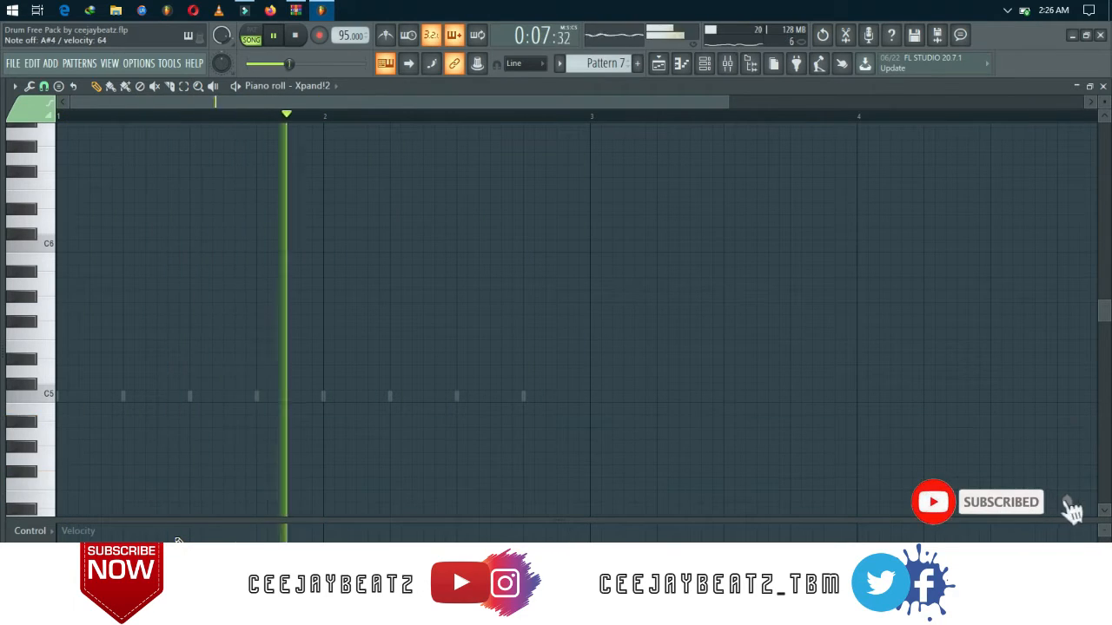
{"action": "key", "text": "space"}
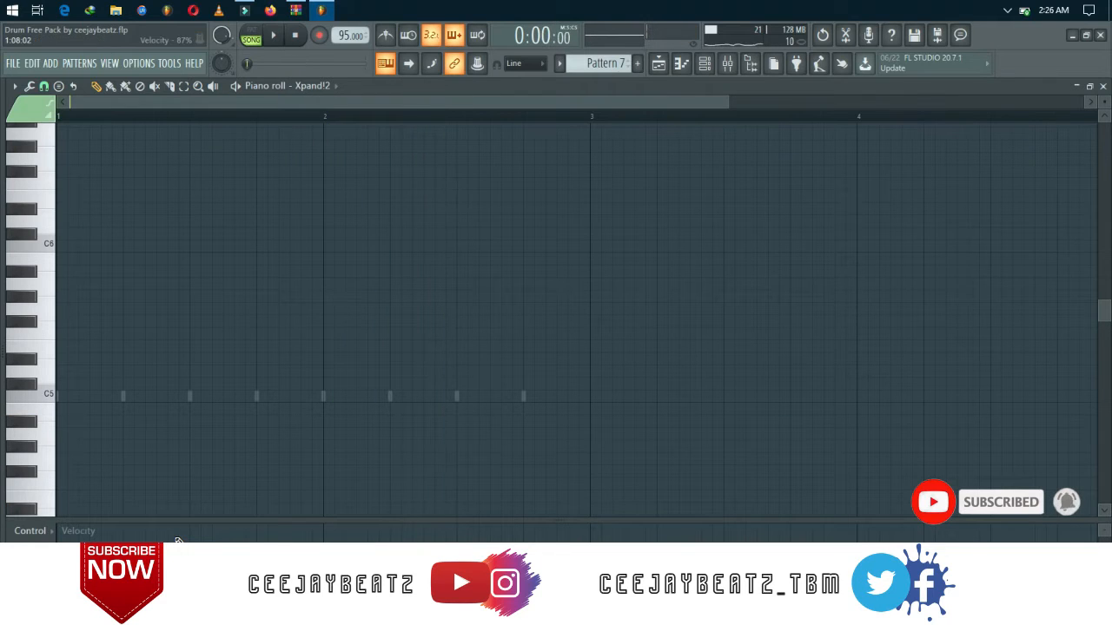
{"action": "scroll", "coordinate": [176, 540], "scroll_direction": "up", "scroll_amount": 4}
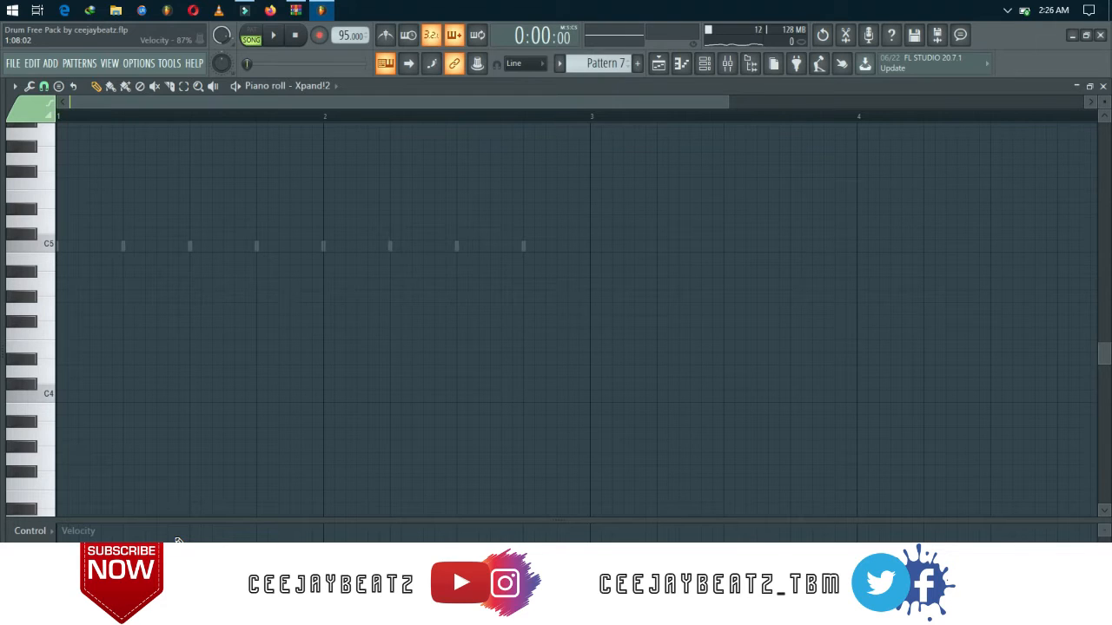
Create a new empty pattern named keyboard.
{"action": "left_click", "coordinate": [637, 64]}
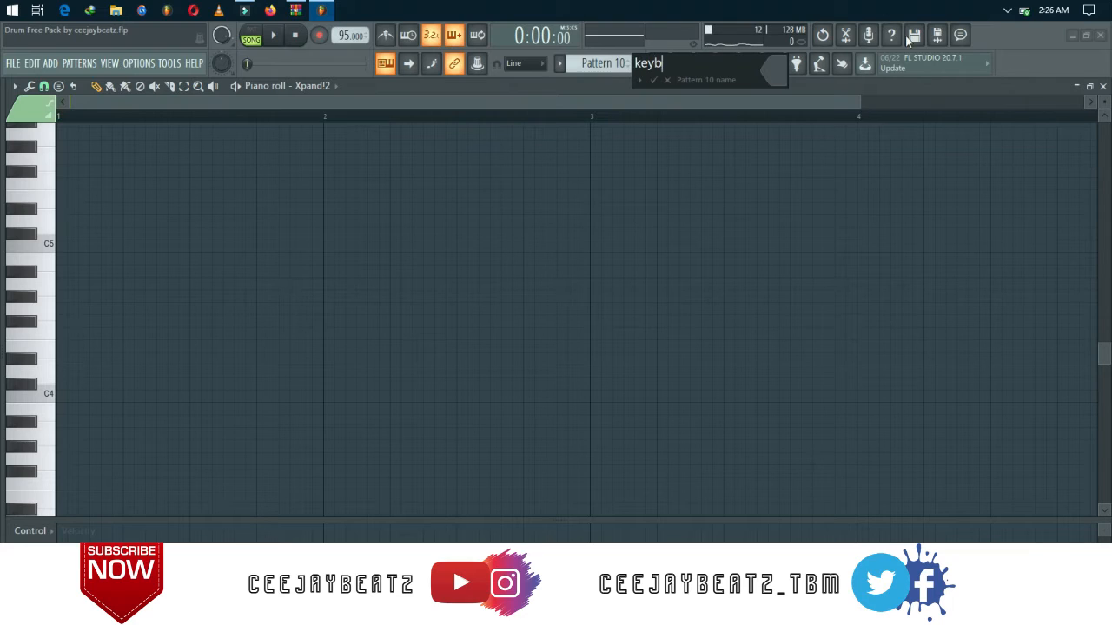
{"action": "key", "text": "Return"}
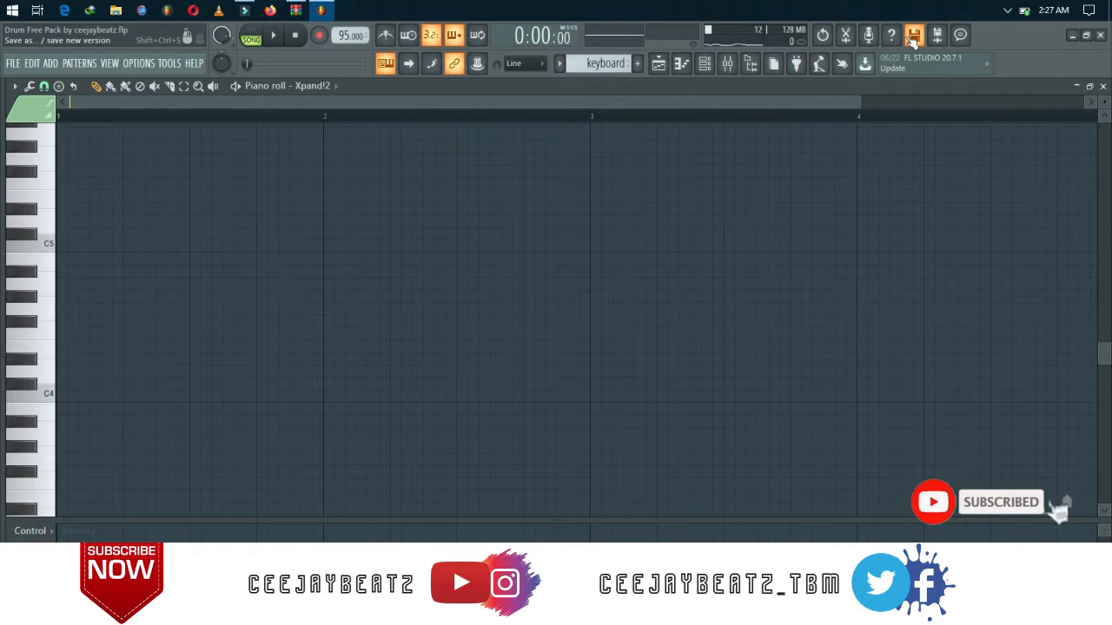
Draw a C#4, F4 and A#4 chord at the start of bar 1 and stretch all three notes to one full bar.
{"action": "scroll", "coordinate": [391, 213], "scroll_direction": "down", "scroll_amount": 2}
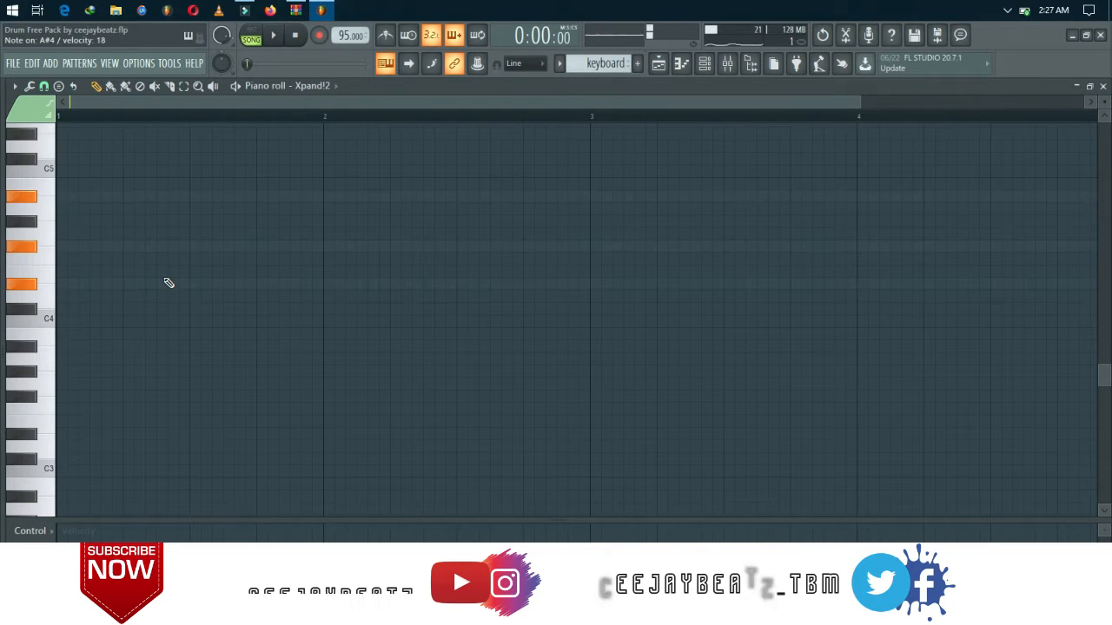
{"action": "left_click", "coordinate": [71, 310]}
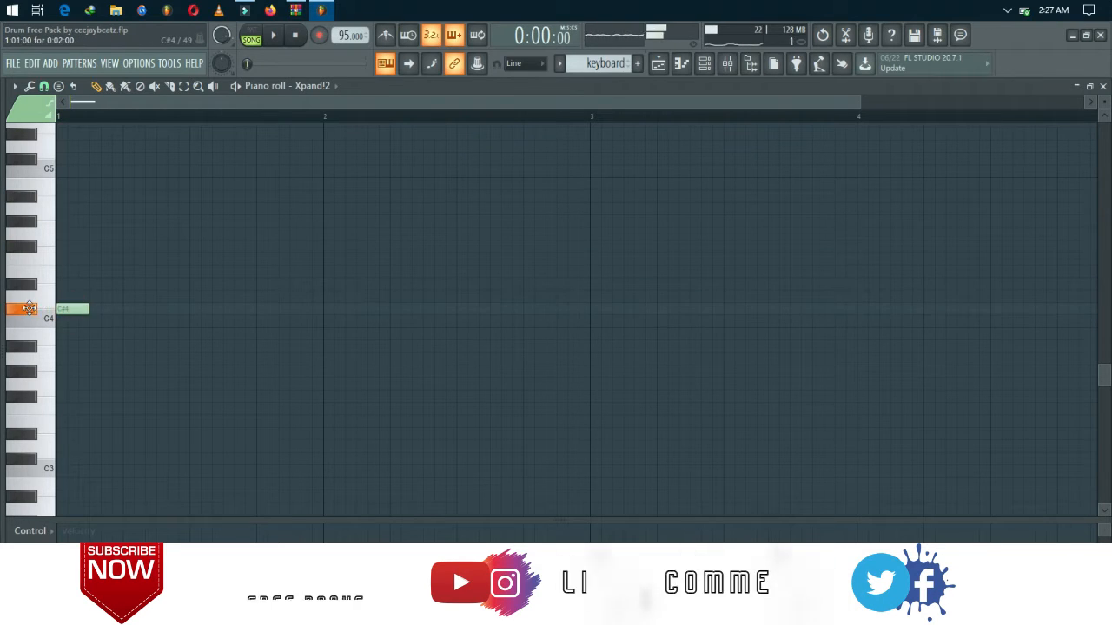
{"action": "left_click", "coordinate": [78, 198]}
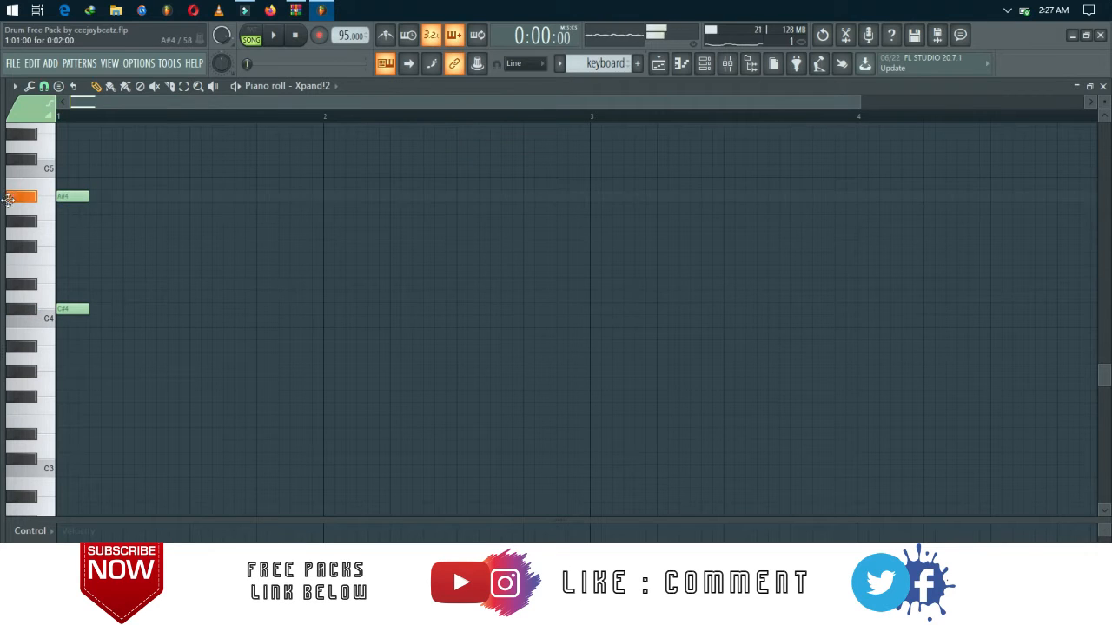
{"action": "left_click", "coordinate": [71, 258]}
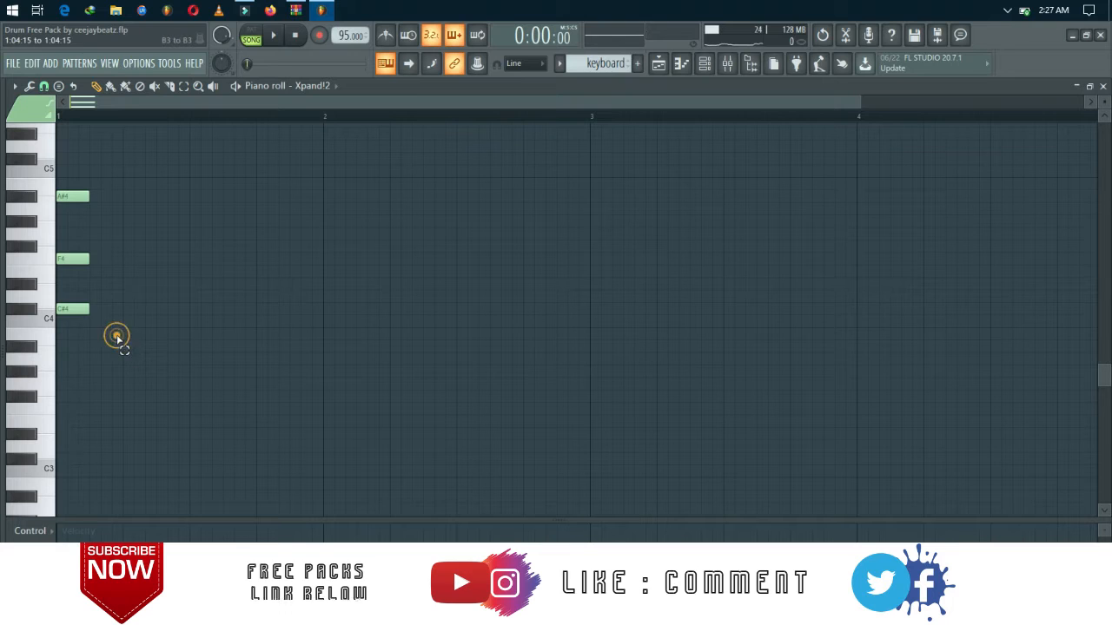
{"action": "left_click_drag", "start_coordinate": [114, 337], "coordinate": [56, 108]}
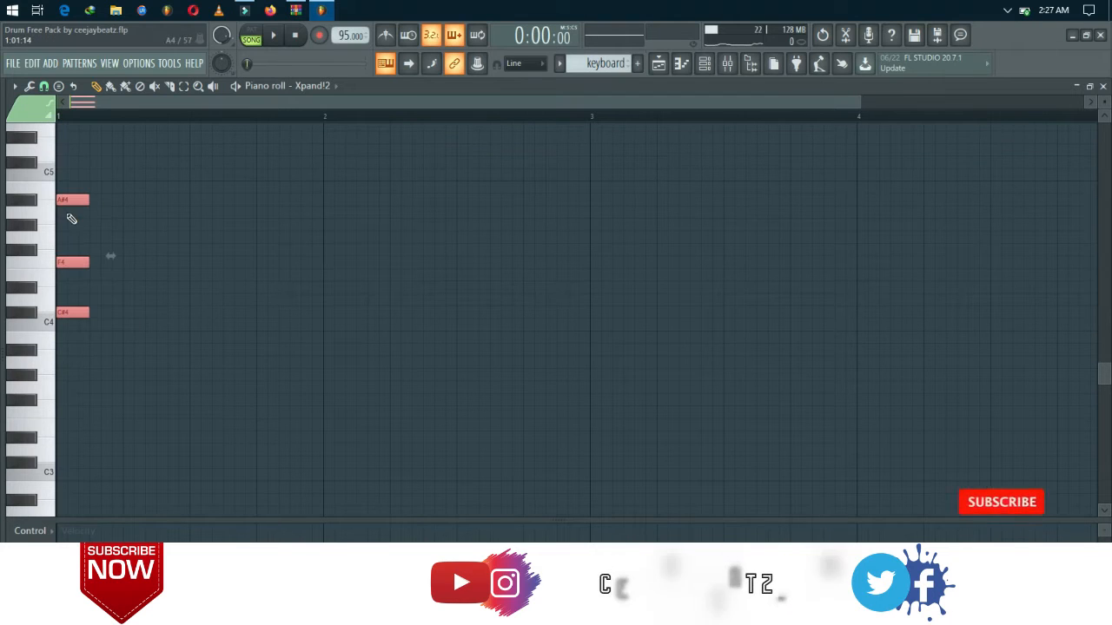
{"action": "left_click_drag", "start_coordinate": [88, 203], "coordinate": [324, 208]}
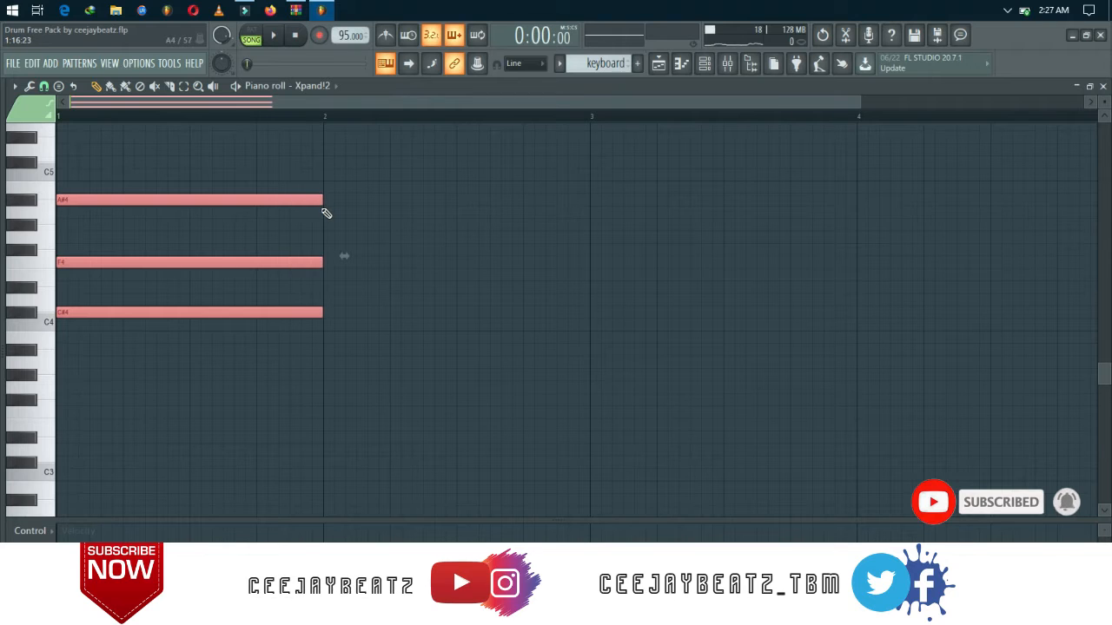
Place the keyboard pattern at the start of Track 13 in the playlist and enable that track.
{"action": "key", "text": "Escape"}
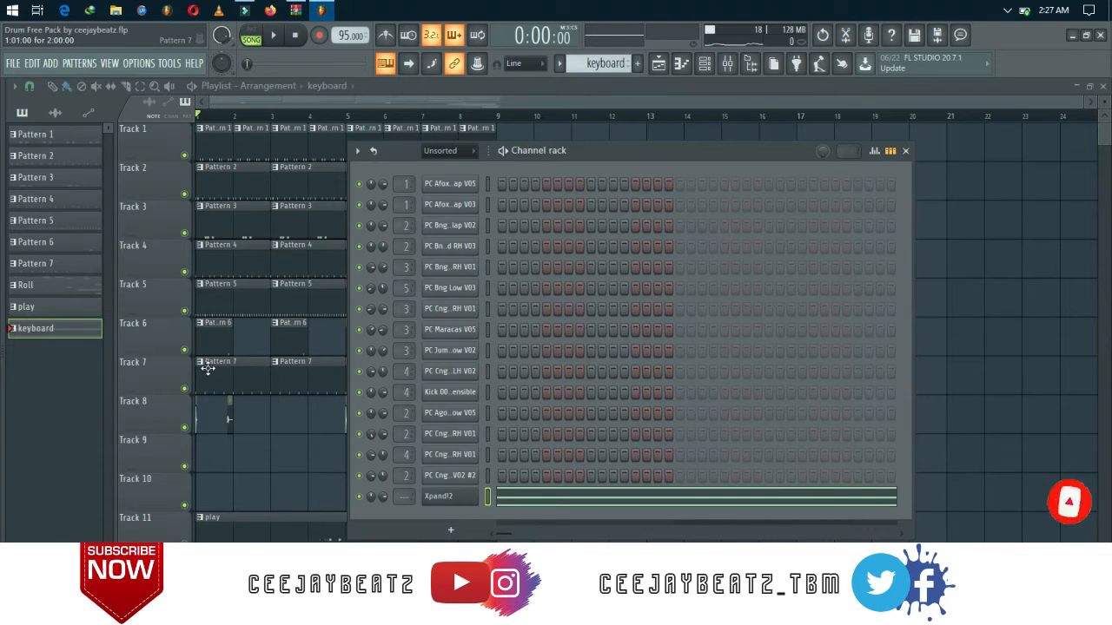
{"action": "left_click", "coordinate": [542, 530]}
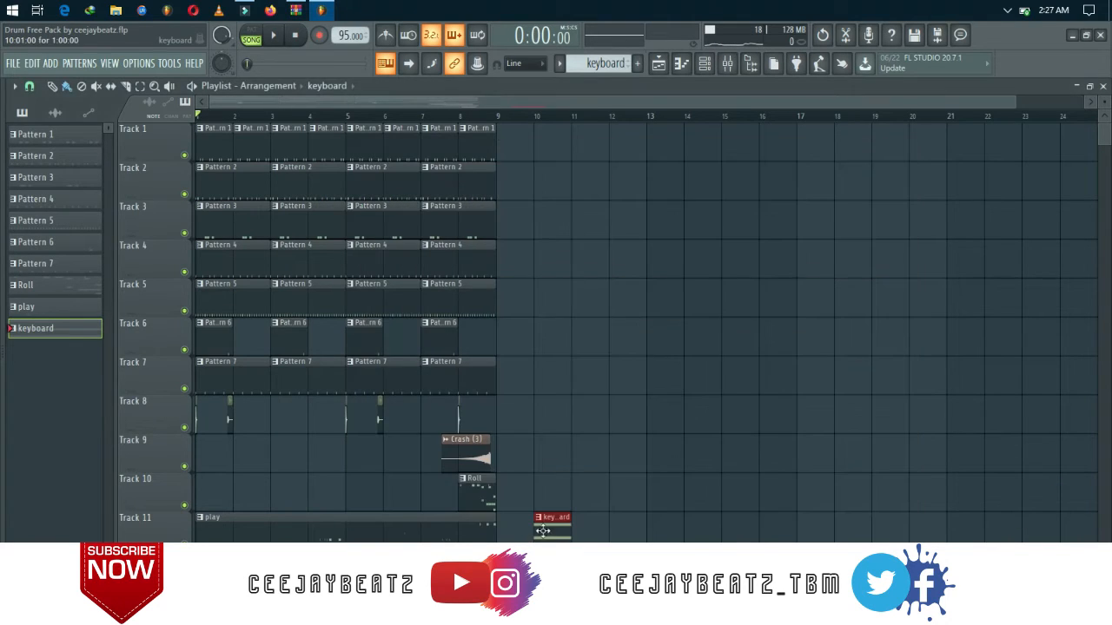
{"action": "left_click_drag", "start_coordinate": [546, 534], "coordinate": [223, 591]}
{"action": "scroll", "coordinate": [222, 591], "scroll_direction": "down", "scroll_amount": 3}
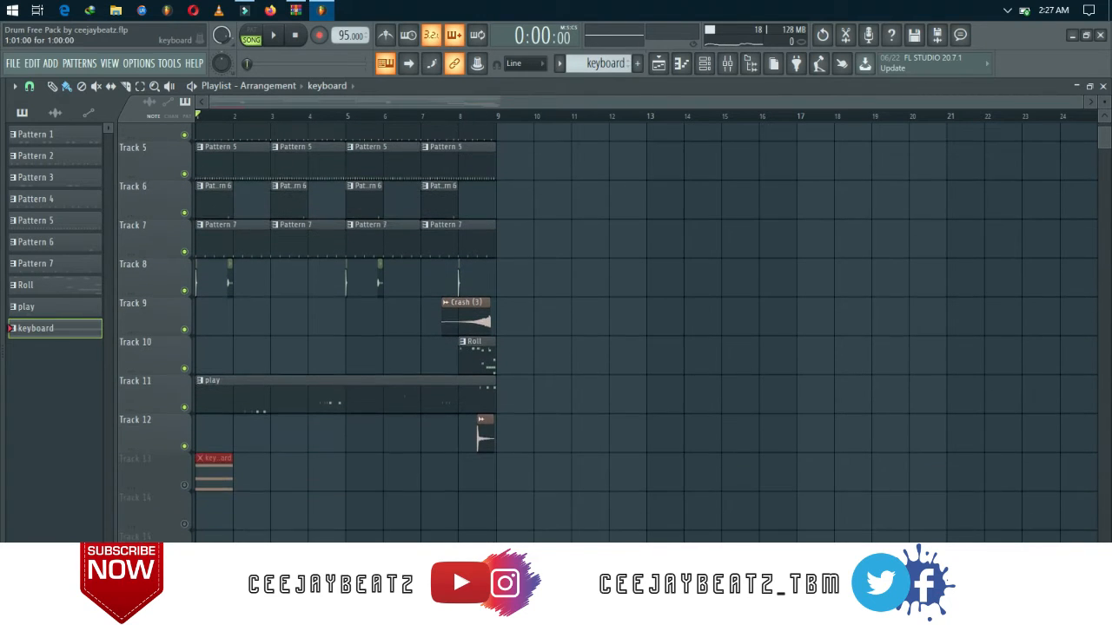
{"action": "left_click", "coordinate": [184, 482]}
Add a second one-bar chord of D#4, F#4 and A#4 at bar 2 in the Xpand!2 piano roll.
{"action": "left_click", "coordinate": [705, 65]}
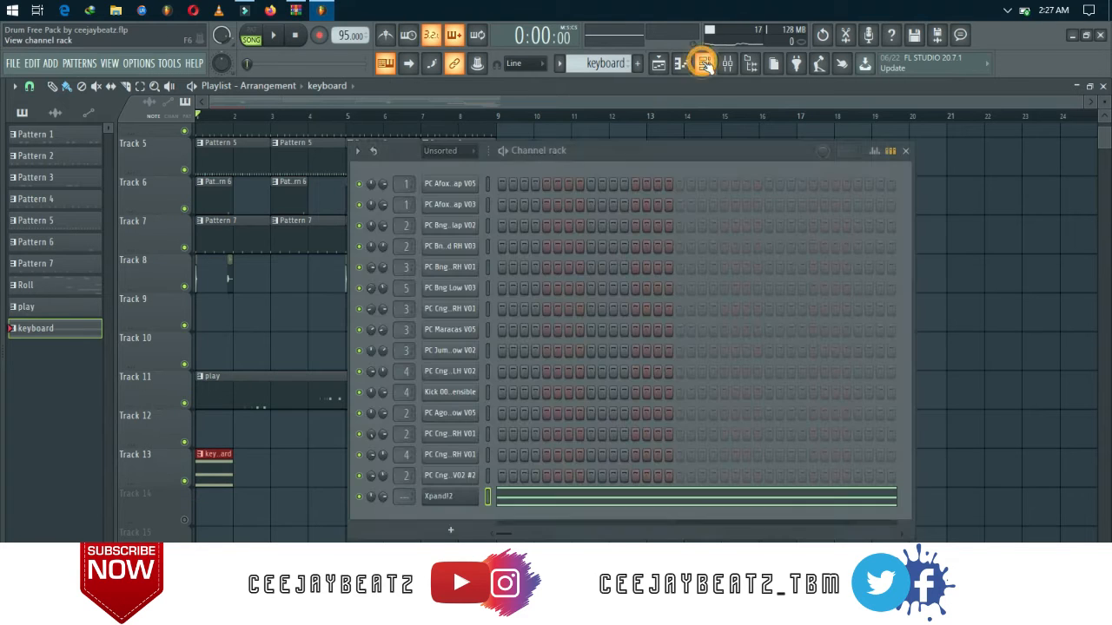
{"action": "left_click", "coordinate": [527, 505]}
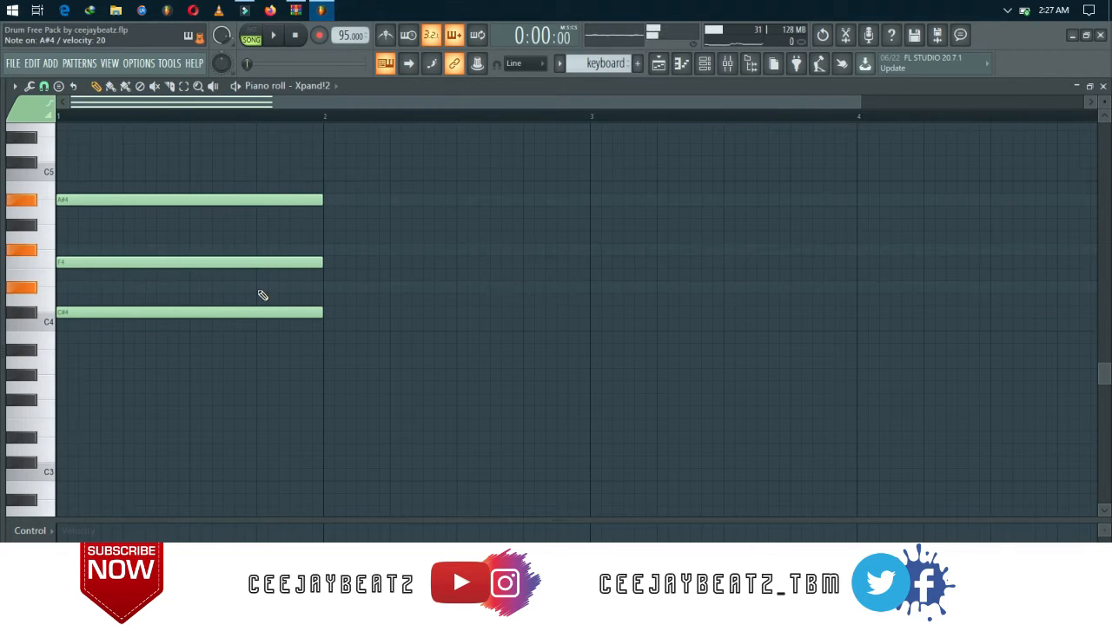
{"action": "left_click", "coordinate": [326, 286]}
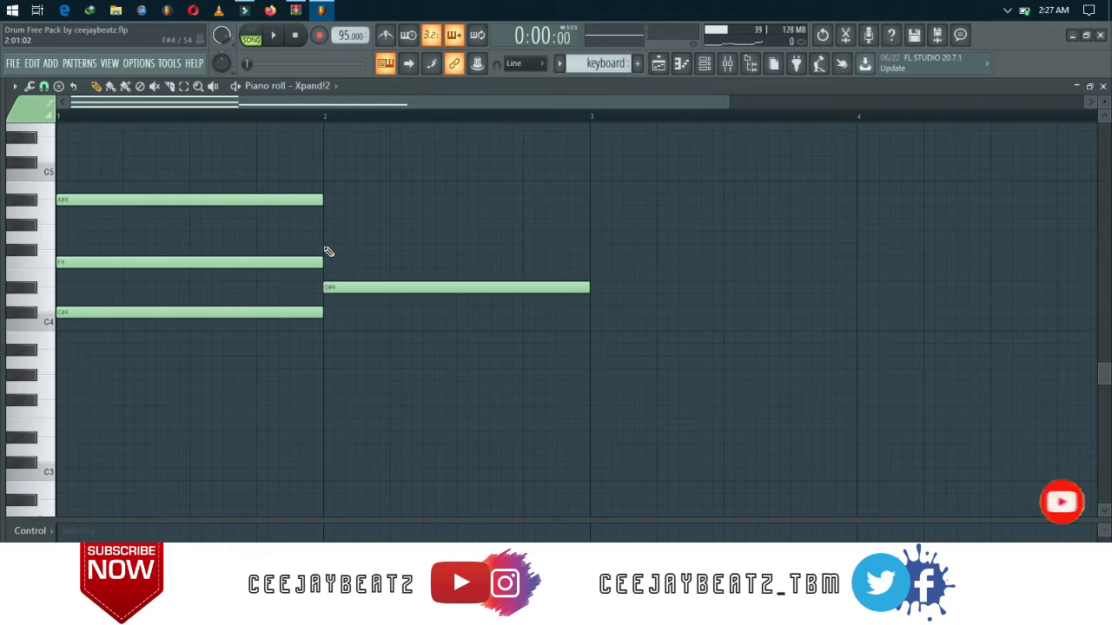
{"action": "left_click", "coordinate": [327, 250]}
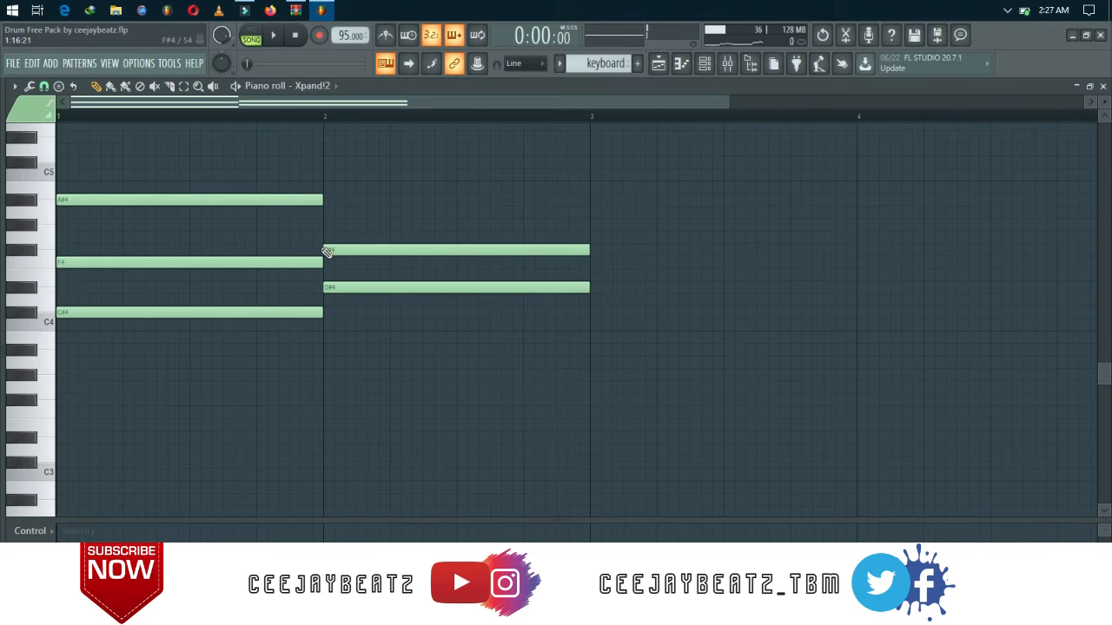
{"action": "left_click", "coordinate": [327, 200]}
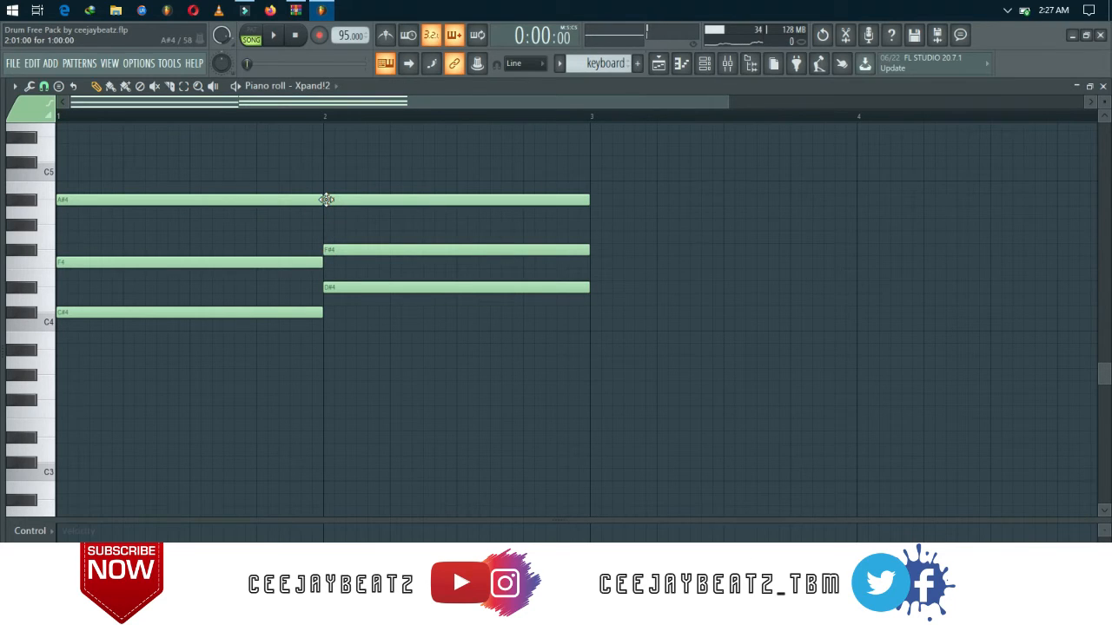
Play back the two chords with the drums and stop during the second bar.
{"action": "key", "text": "space"}
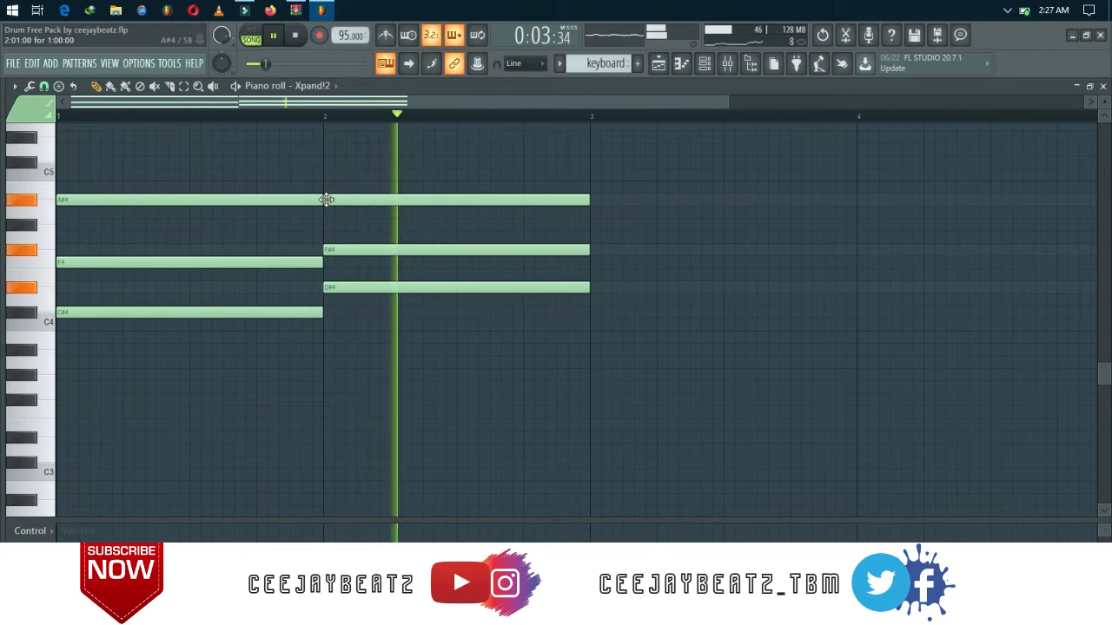
{"action": "key", "text": "space"}
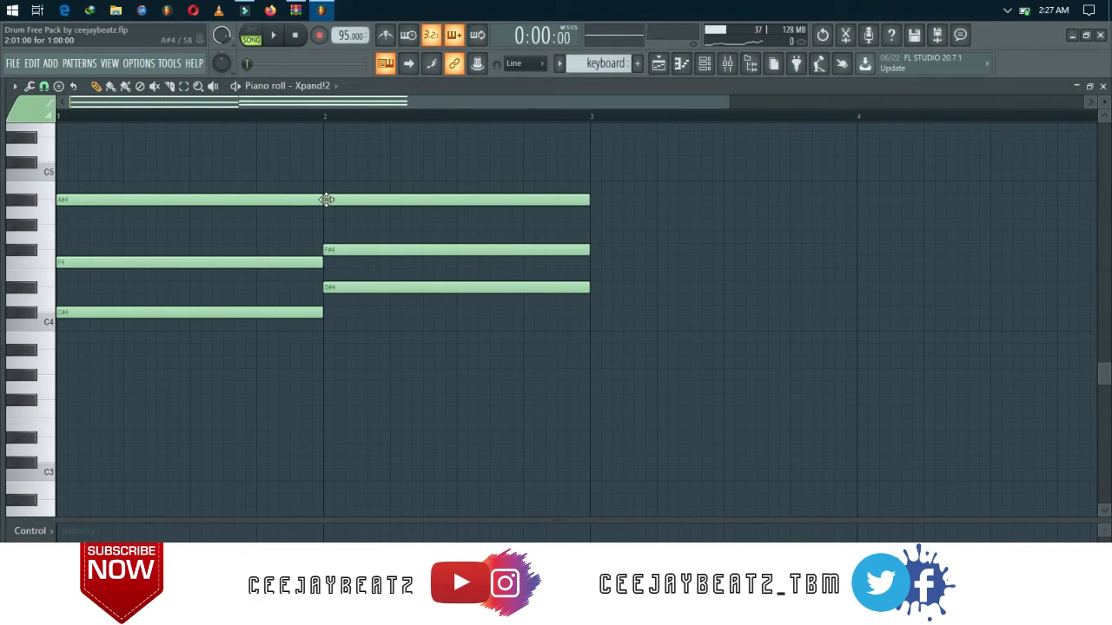
{"action": "scroll", "coordinate": [326, 199], "scroll_direction": "down", "scroll_amount": 3}
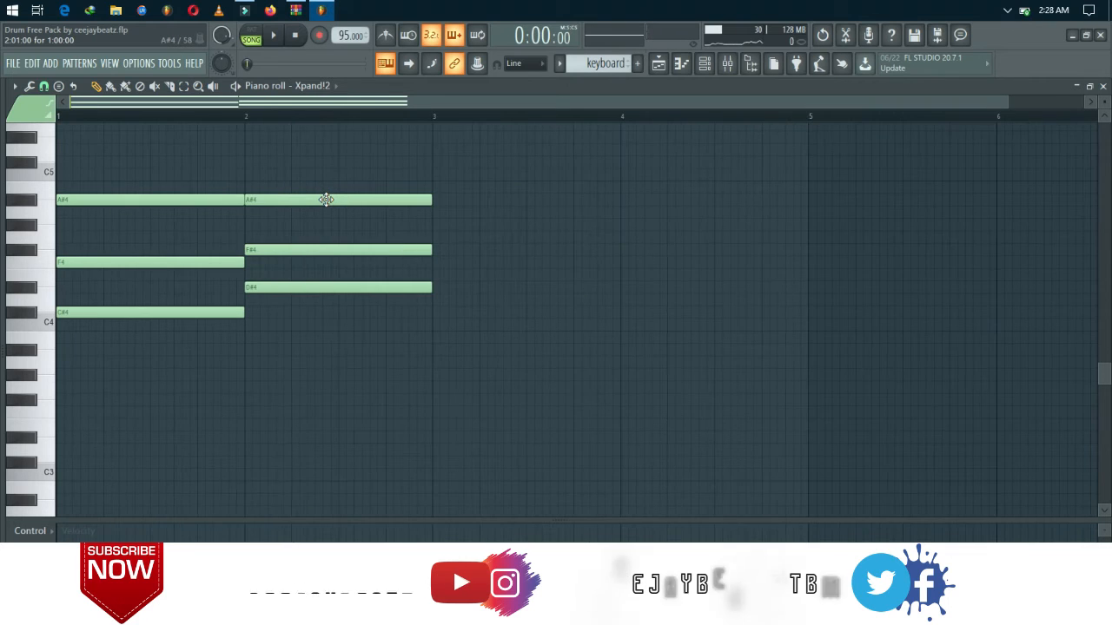
{"action": "scroll", "coordinate": [325, 200], "scroll_direction": "down", "scroll_amount": 2}
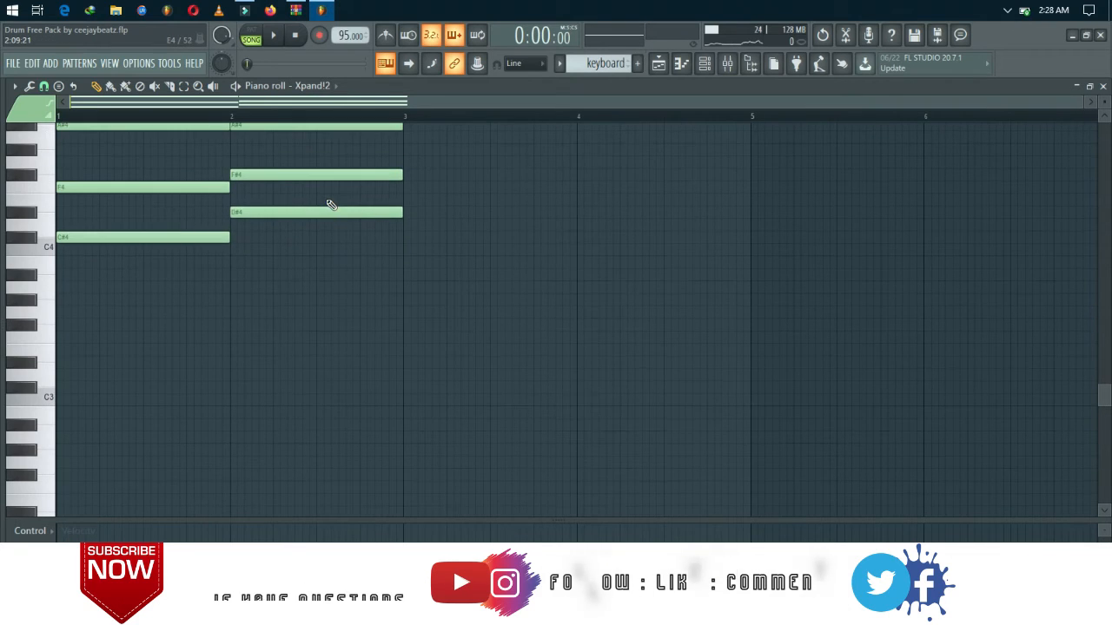
{"action": "scroll", "coordinate": [330, 204], "scroll_direction": "up", "scroll_amount": 1}
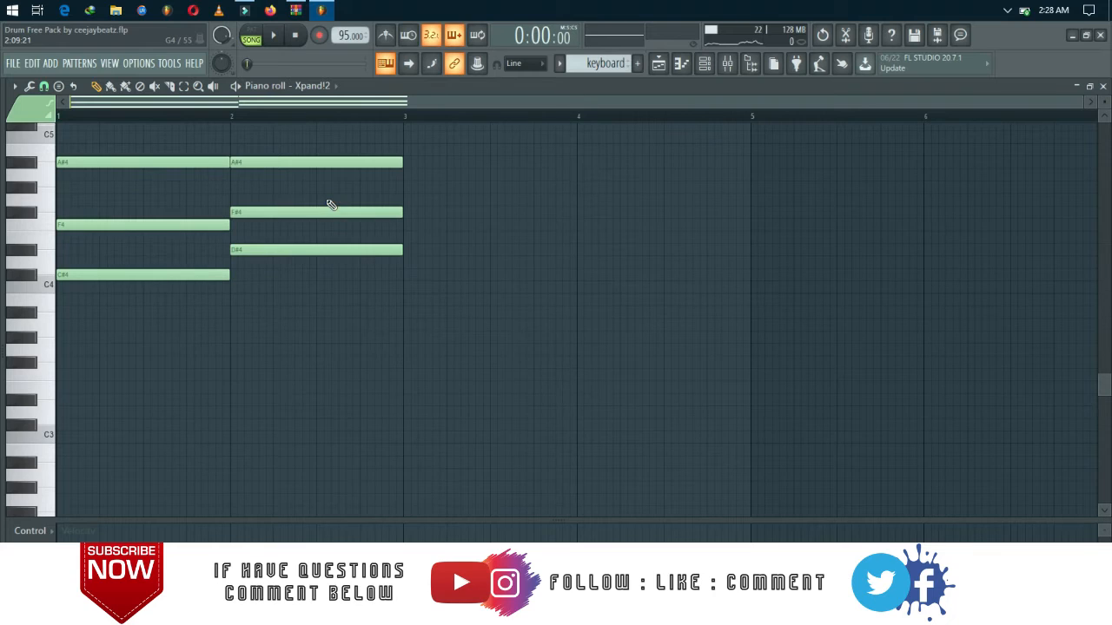
{"action": "scroll", "coordinate": [328, 201], "scroll_direction": "up", "scroll_amount": 1}
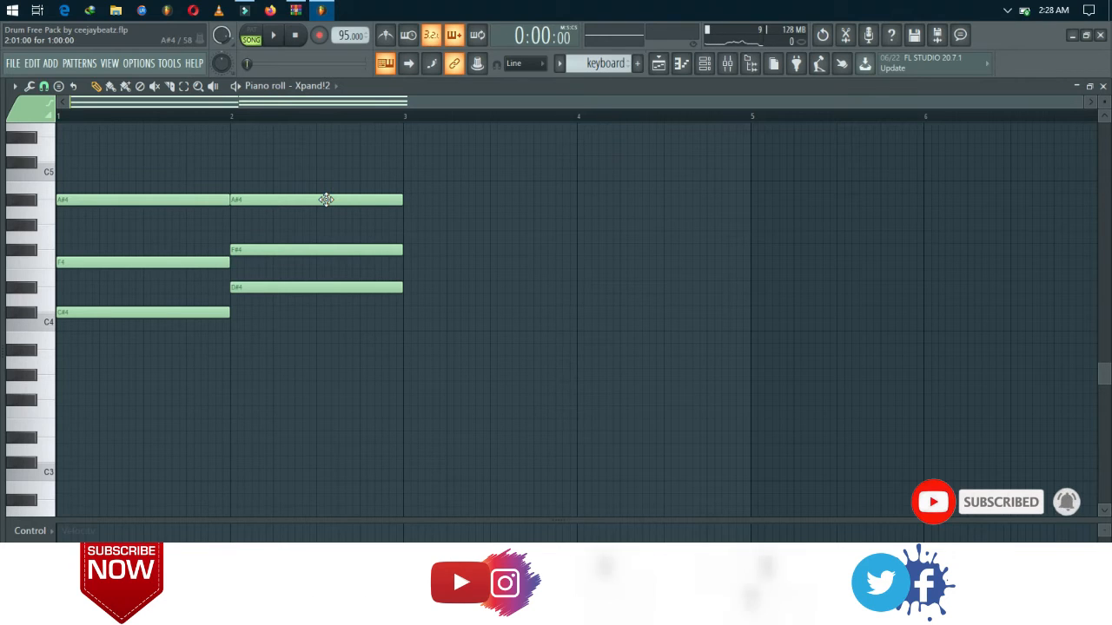
{"action": "scroll", "coordinate": [325, 200], "scroll_direction": "down", "scroll_amount": 2}
{"action": "scroll", "coordinate": [330, 203], "scroll_direction": "up", "scroll_amount": 1}
{"action": "scroll", "coordinate": [330, 205], "scroll_direction": "up", "scroll_amount": 2}
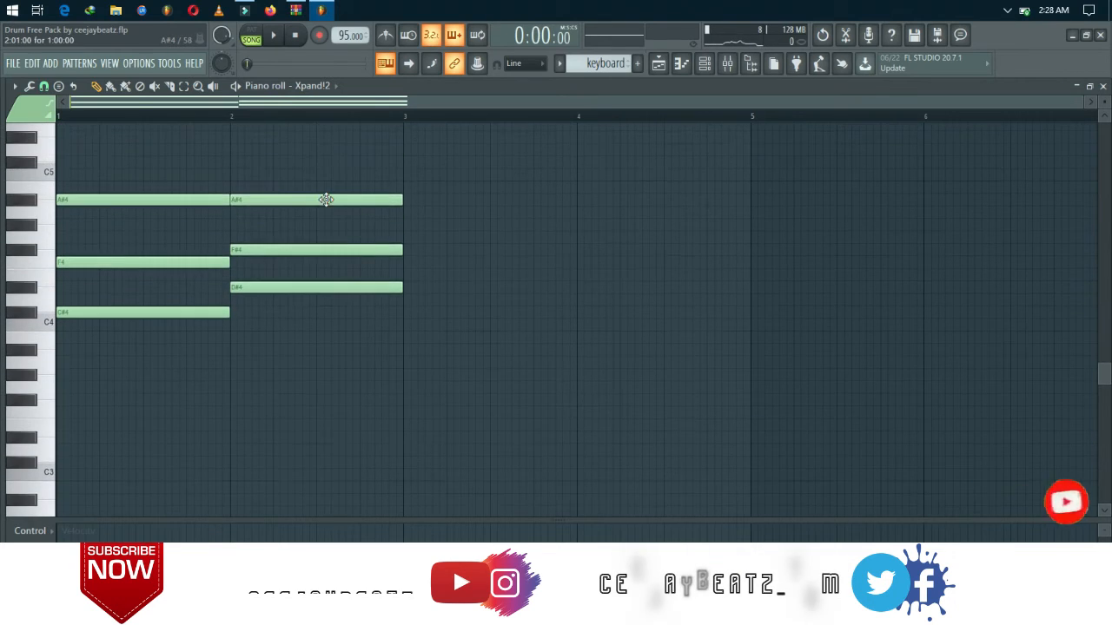
Audition the two-chord progression with the drums from the start and stop playback.
{"action": "scroll", "coordinate": [327, 201], "scroll_direction": "down", "scroll_amount": 1}
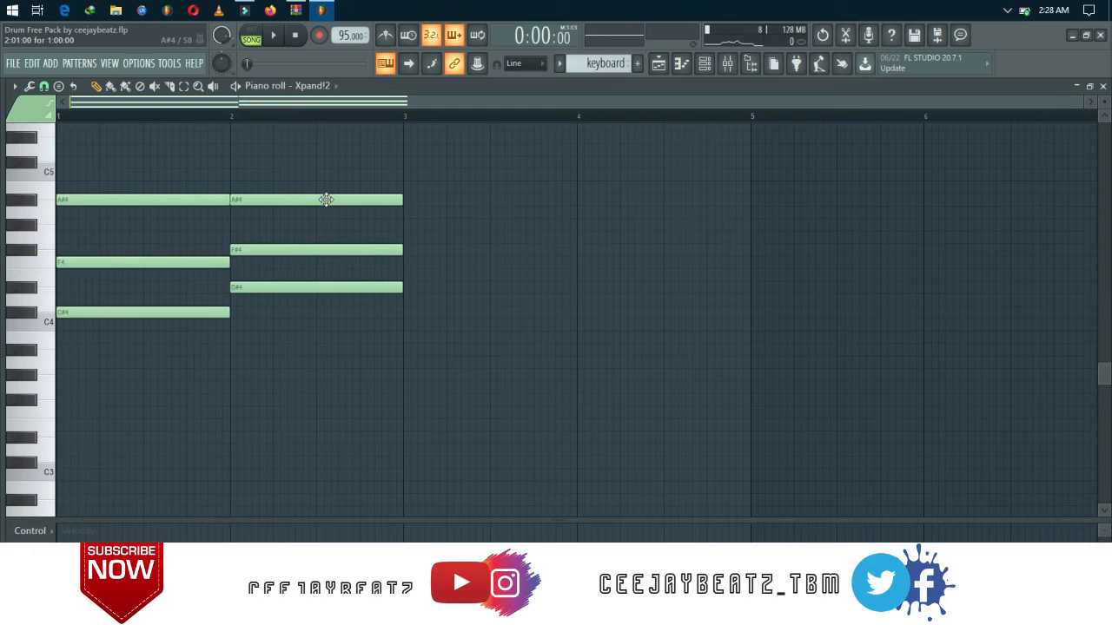
{"action": "scroll", "coordinate": [328, 202], "scroll_direction": "down", "scroll_amount": 1}
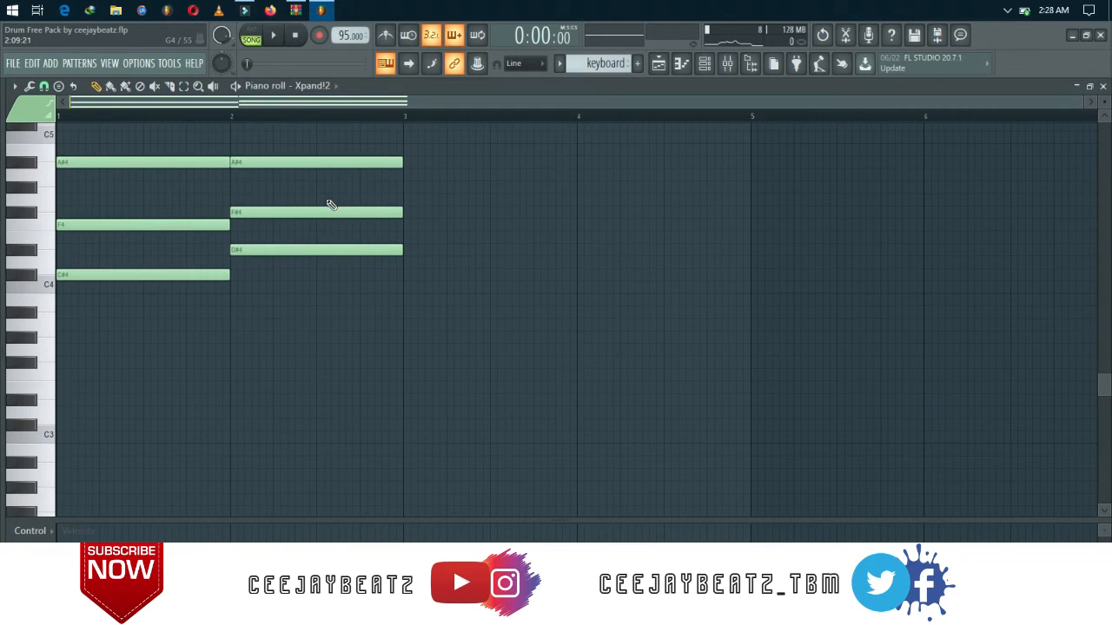
{"action": "key", "text": "space"}
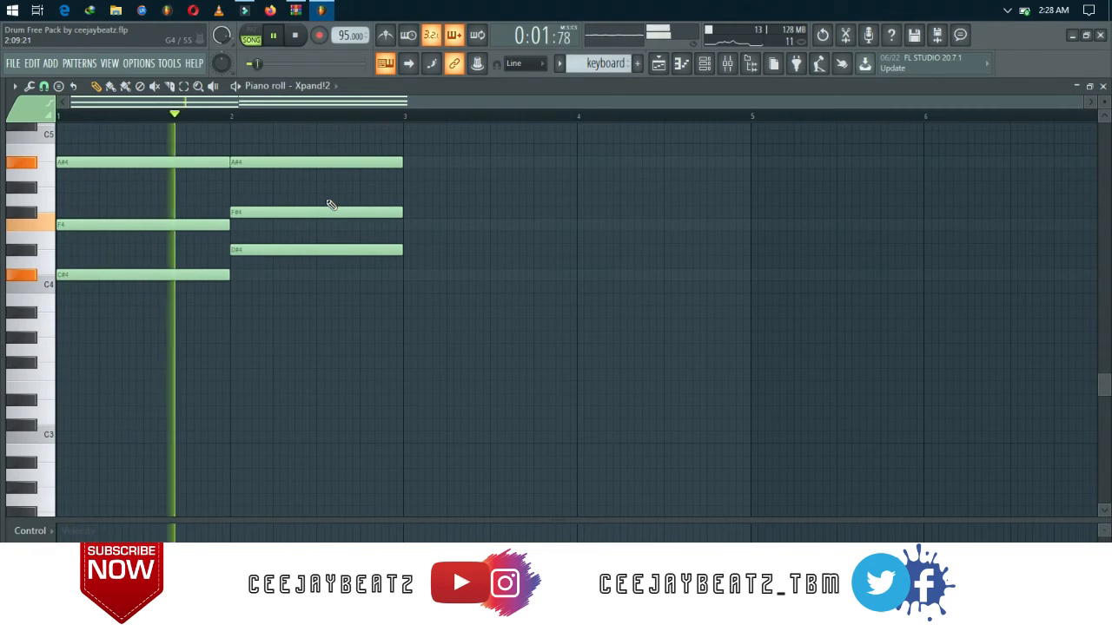
{"action": "key", "text": "space"}
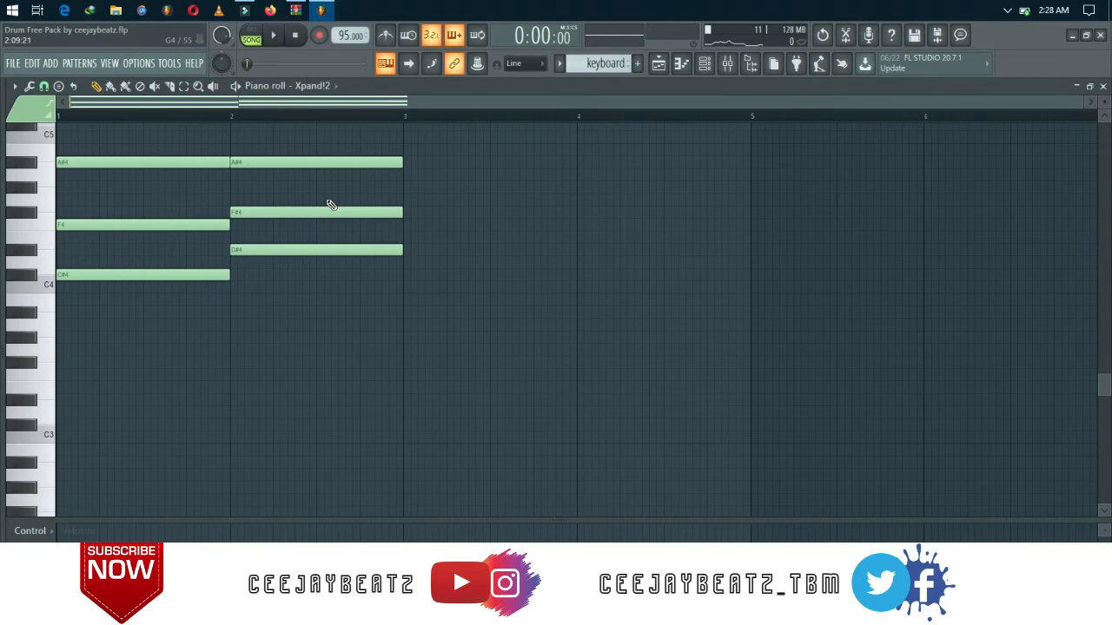
Enlarge the velocity lane of the piano roll and lower the velocity of the F4 note in bar 1.
{"action": "scroll", "coordinate": [330, 204], "scroll_direction": "up", "scroll_amount": 2}
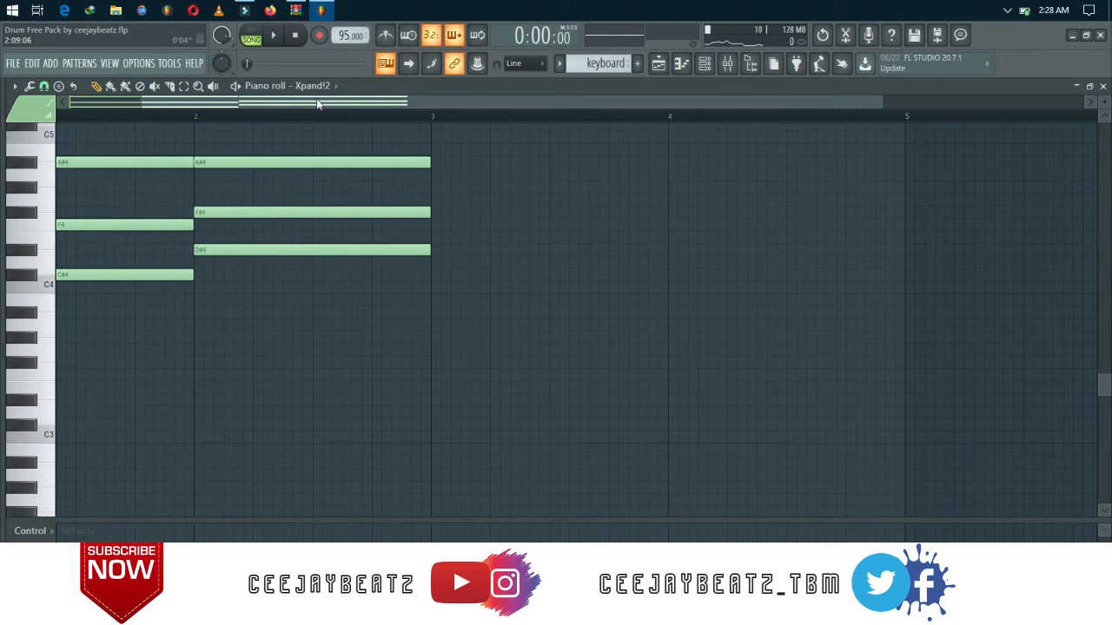
{"action": "left_click_drag", "start_coordinate": [317, 101], "coordinate": [146, 84]}
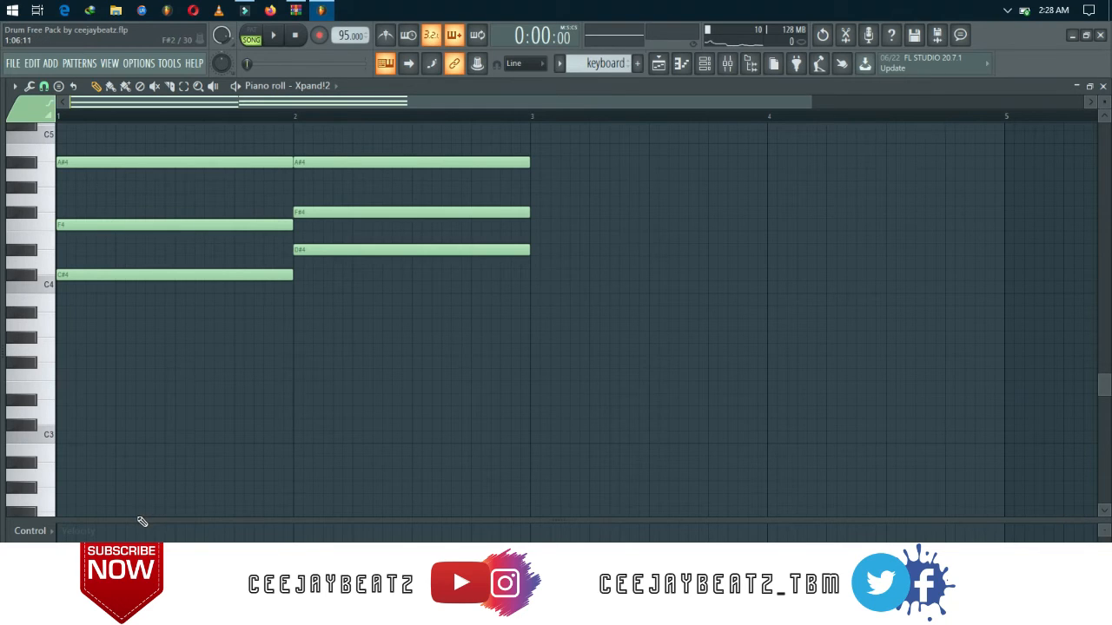
{"action": "left_click_drag", "start_coordinate": [136, 521], "coordinate": [136, 398]}
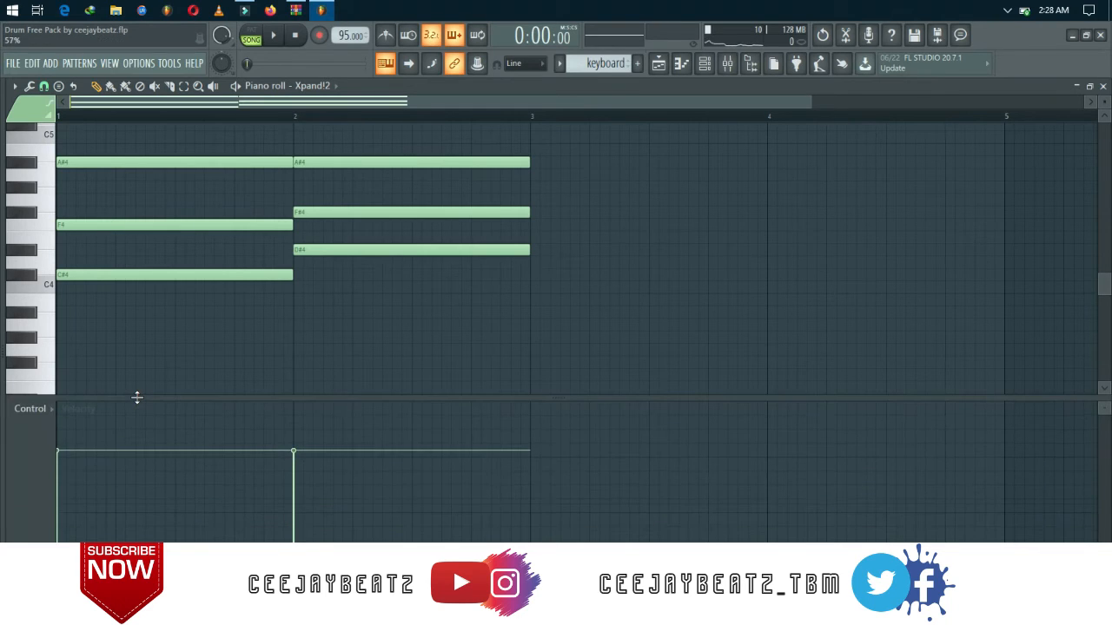
{"action": "left_click", "coordinate": [113, 225]}
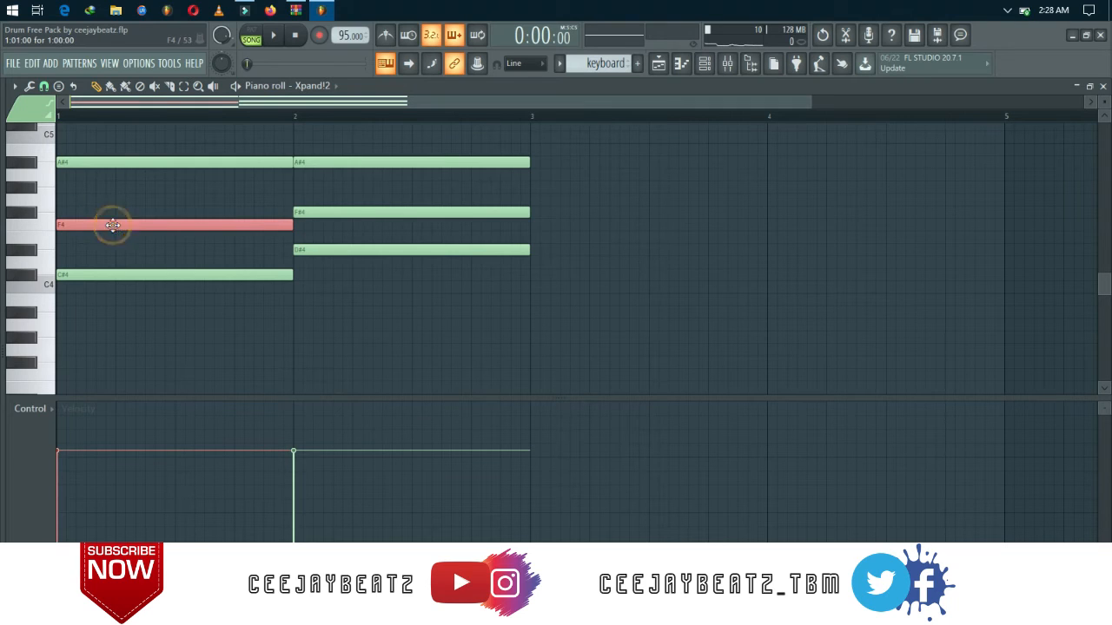
{"action": "left_click", "coordinate": [66, 516]}
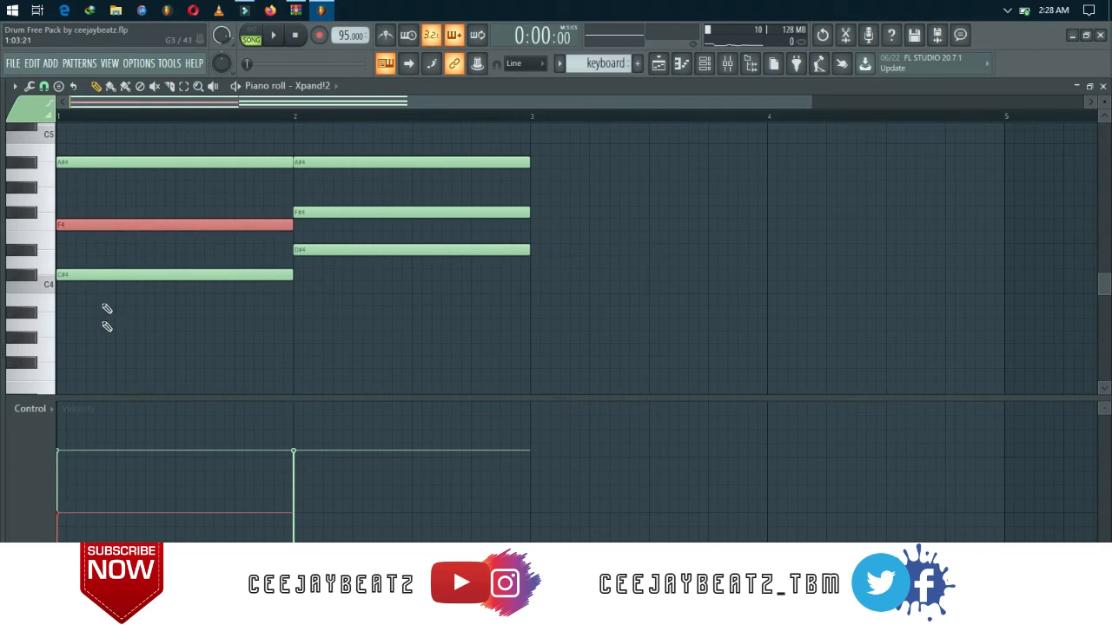
Set the bar 1 velocities to 66% for C#4 and 39% for A#4, auditioning the chord after each change.
{"action": "left_click", "coordinate": [99, 274]}
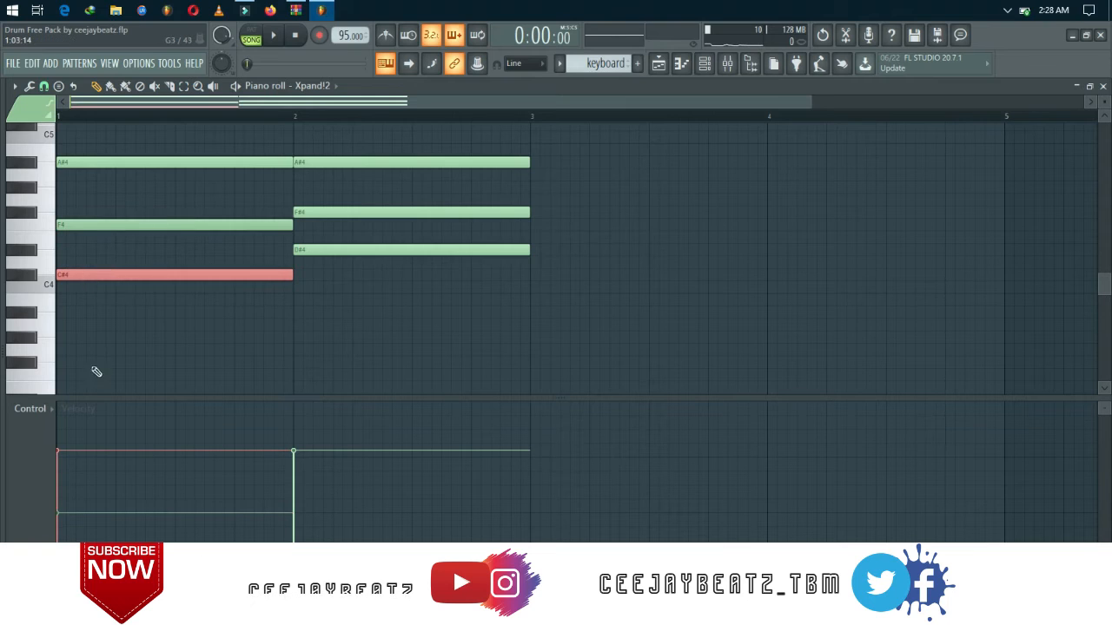
{"action": "left_click", "coordinate": [60, 478]}
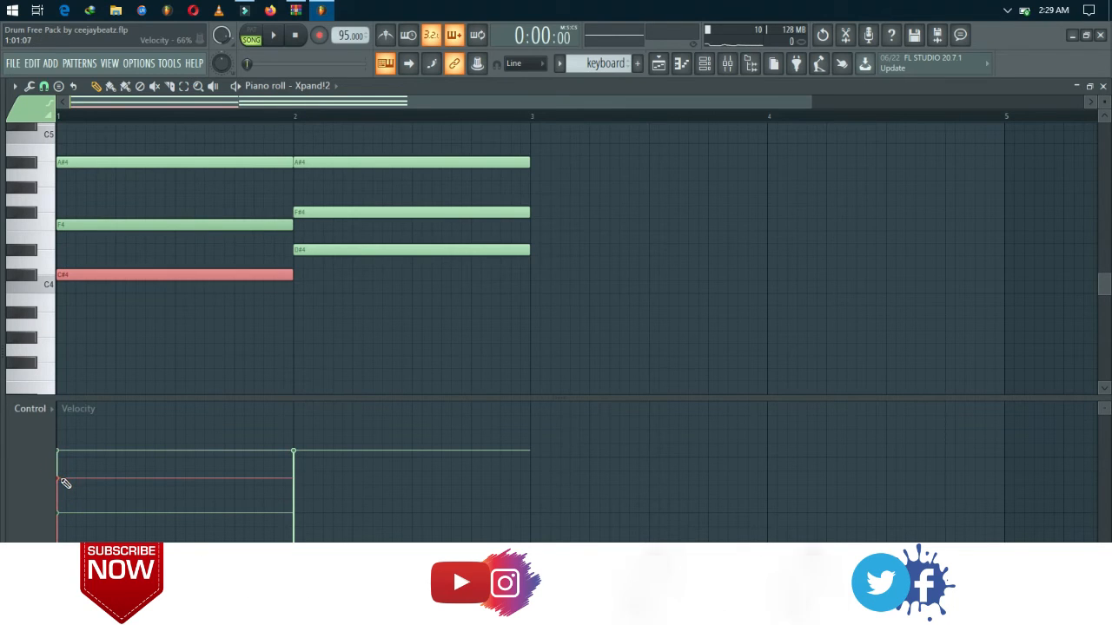
{"action": "key", "text": "space"}
{"action": "key", "text": "space"}
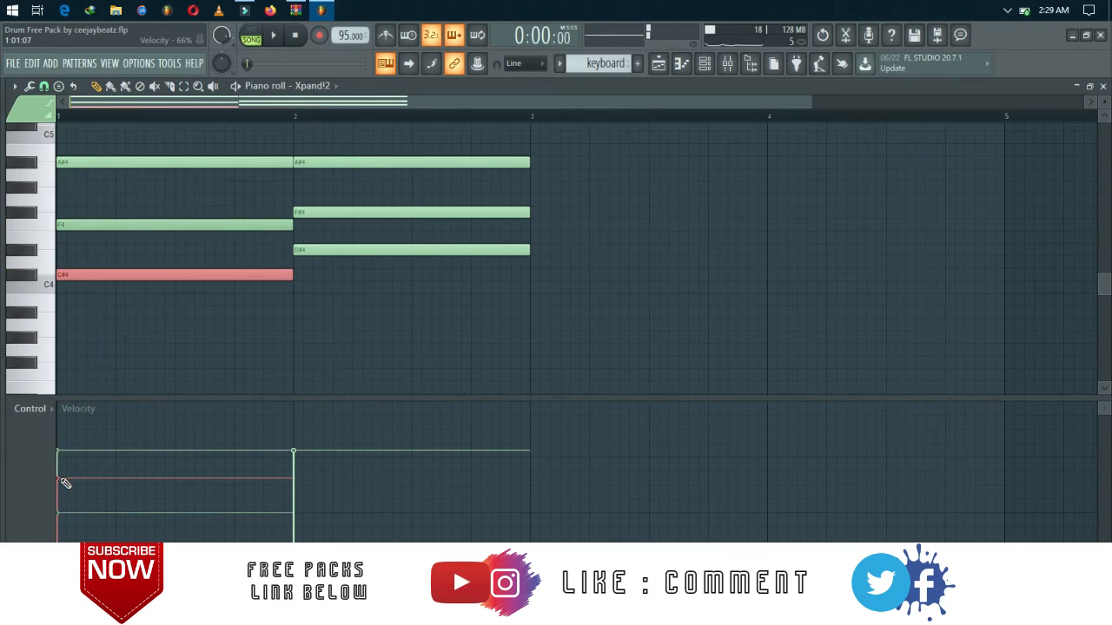
{"action": "left_click", "coordinate": [138, 165]}
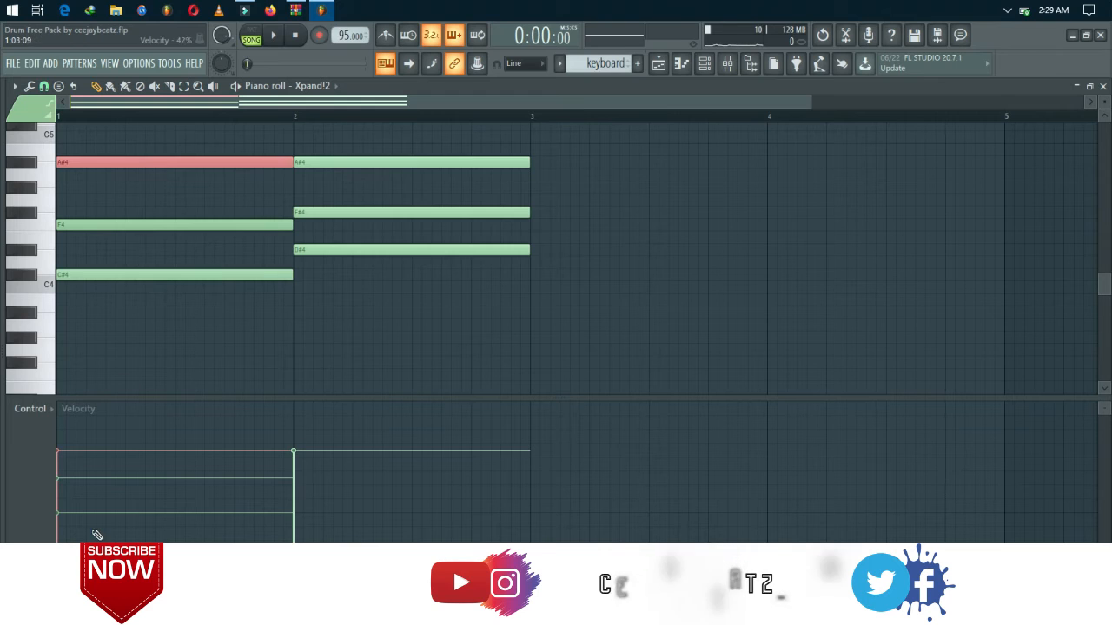
{"action": "left_click", "coordinate": [62, 531]}
{"action": "key", "text": "space"}
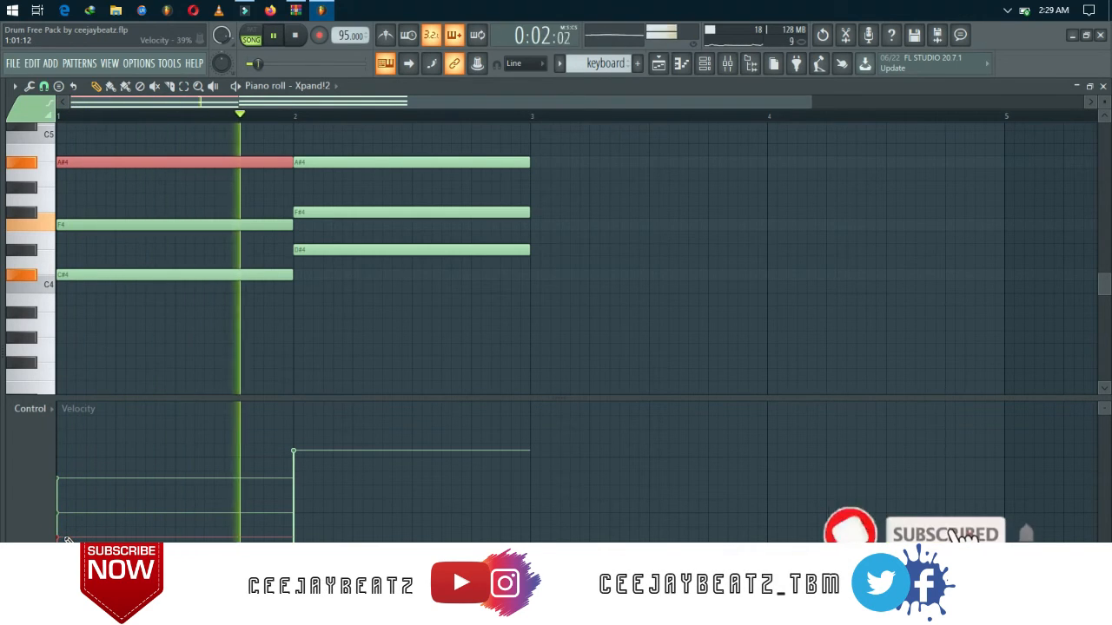
{"action": "key", "text": "space"}
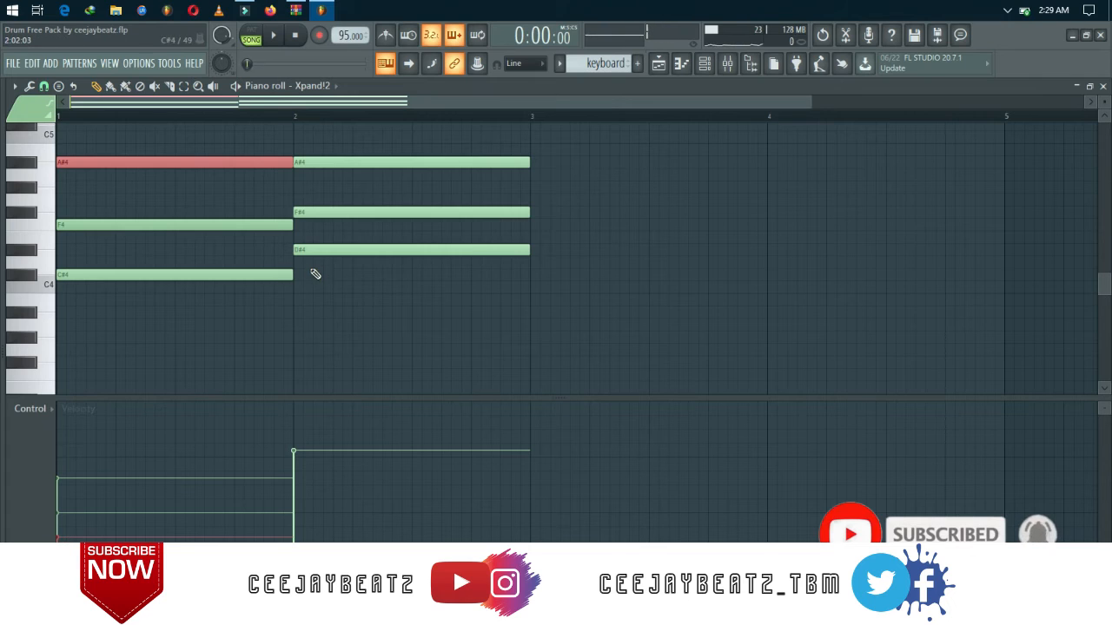
Lower the velocities of D#4 and F#4 in bar 2, set A#4 there to 62%, and play back both chords.
{"action": "left_click", "coordinate": [307, 251]}
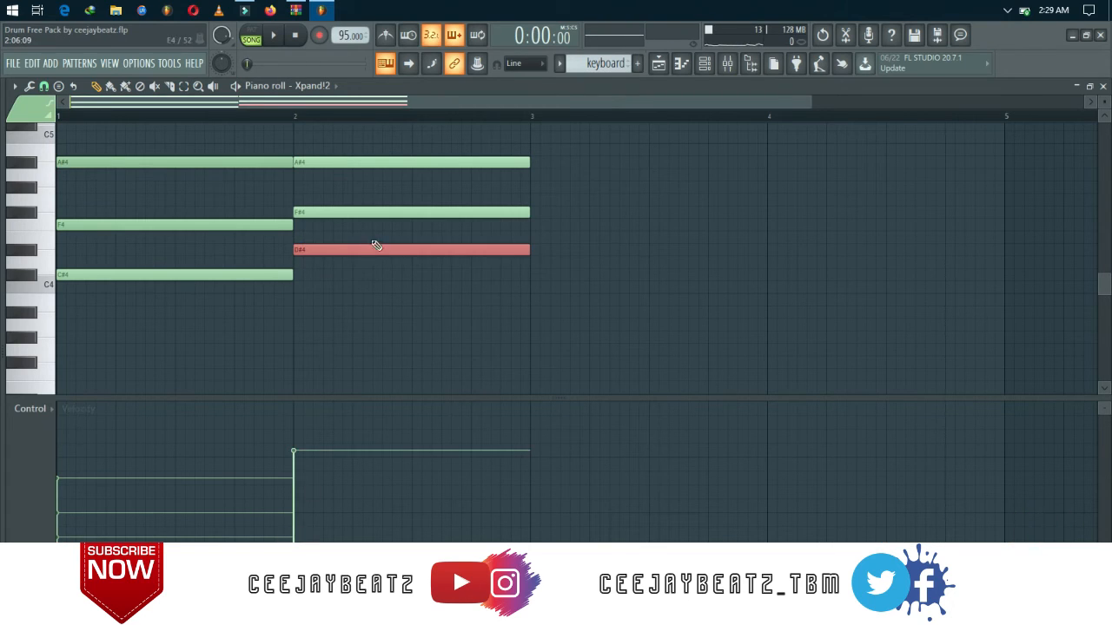
{"action": "left_click", "coordinate": [364, 216]}
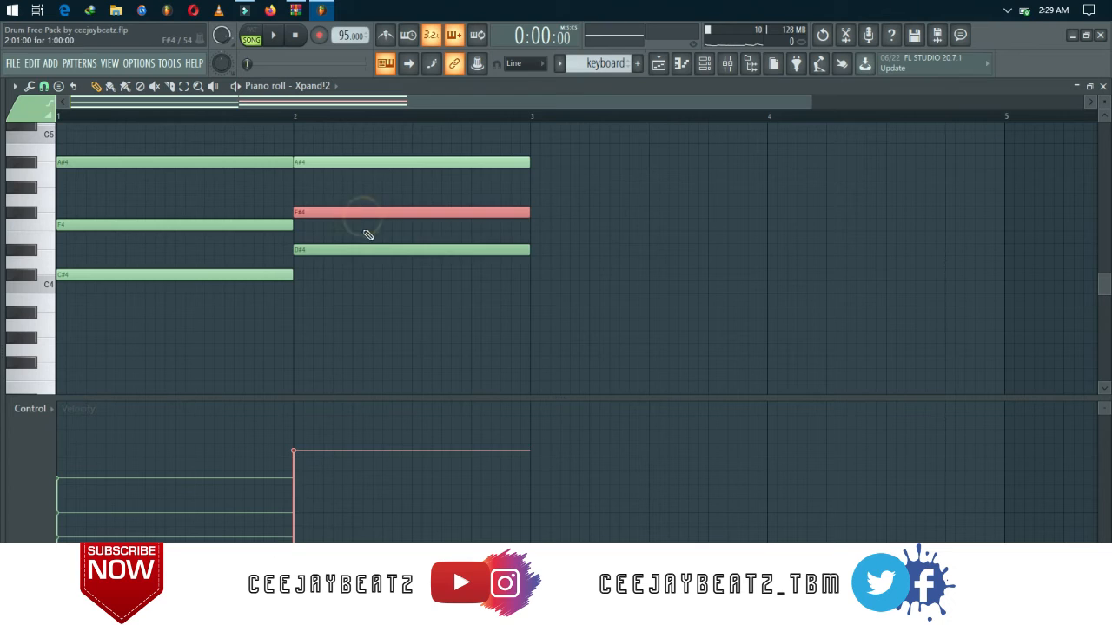
{"action": "left_click", "coordinate": [294, 512]}
{"action": "left_click", "coordinate": [358, 160]}
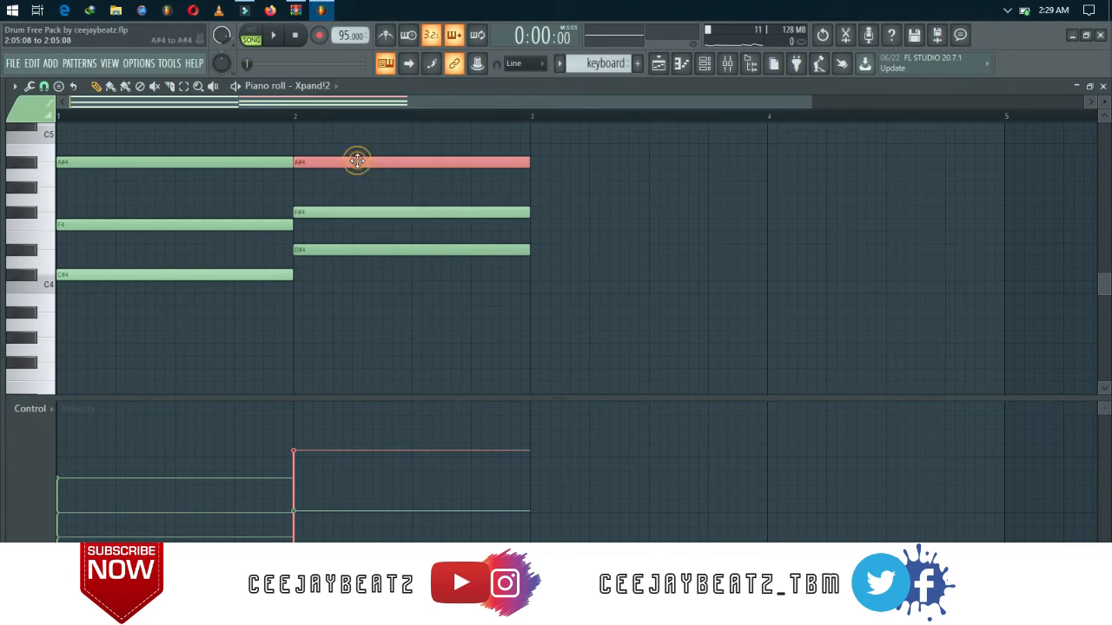
{"action": "left_click", "coordinate": [305, 487]}
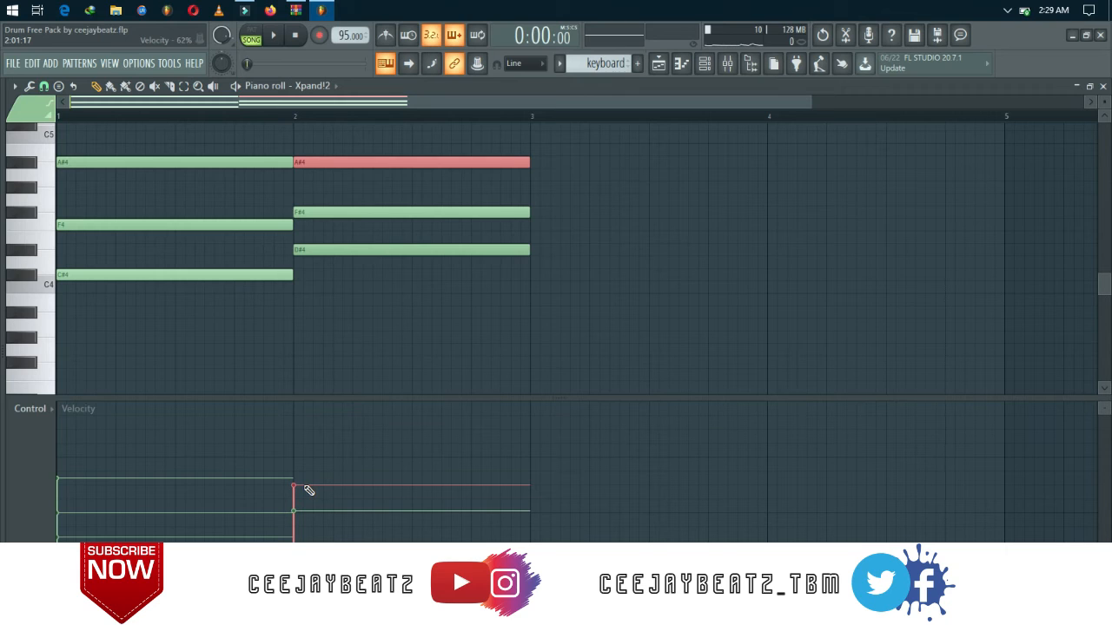
{"action": "key", "text": "space"}
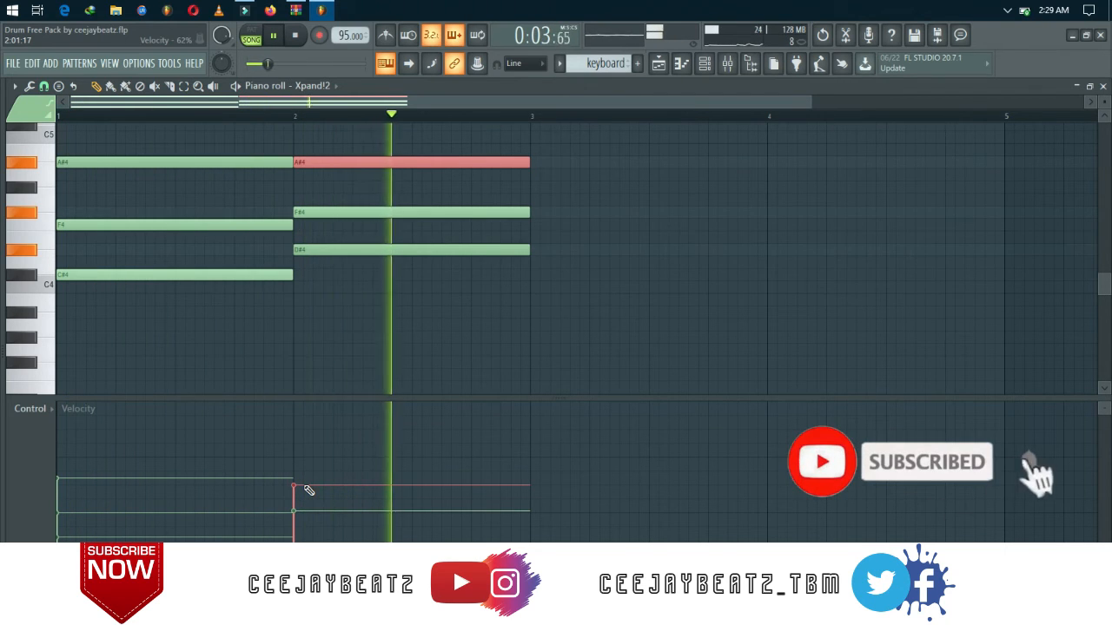
{"action": "key", "text": "space"}
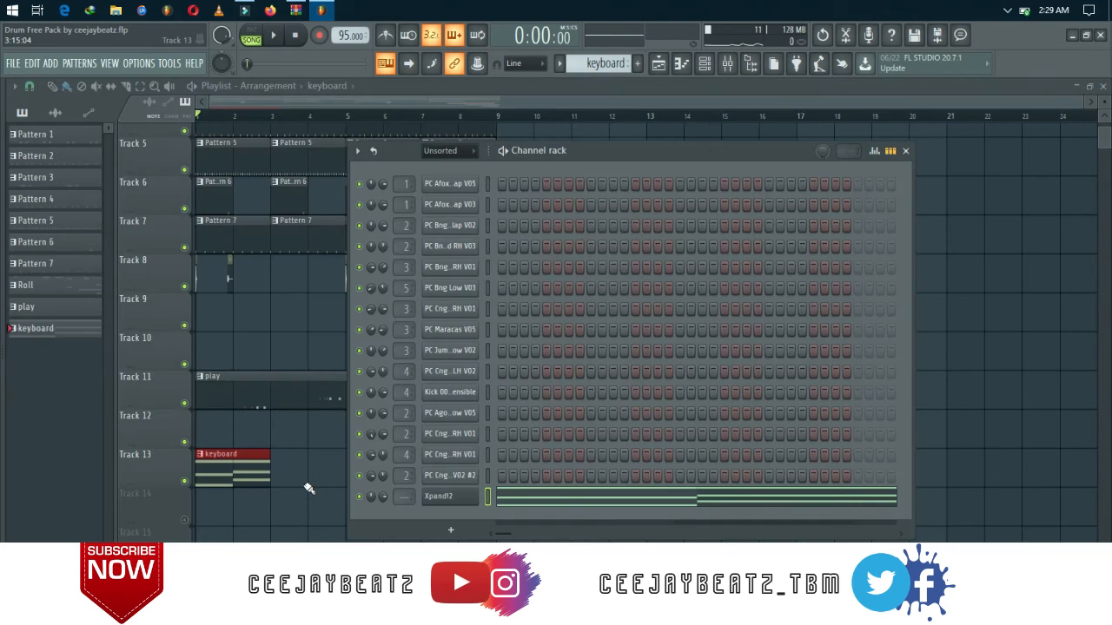
Duplicate the two-bar keyboard clip three times along Track 13 so it runs through bar 8.
{"action": "key", "text": "Page_Down"}
{"action": "key", "text": "Page_Down"}
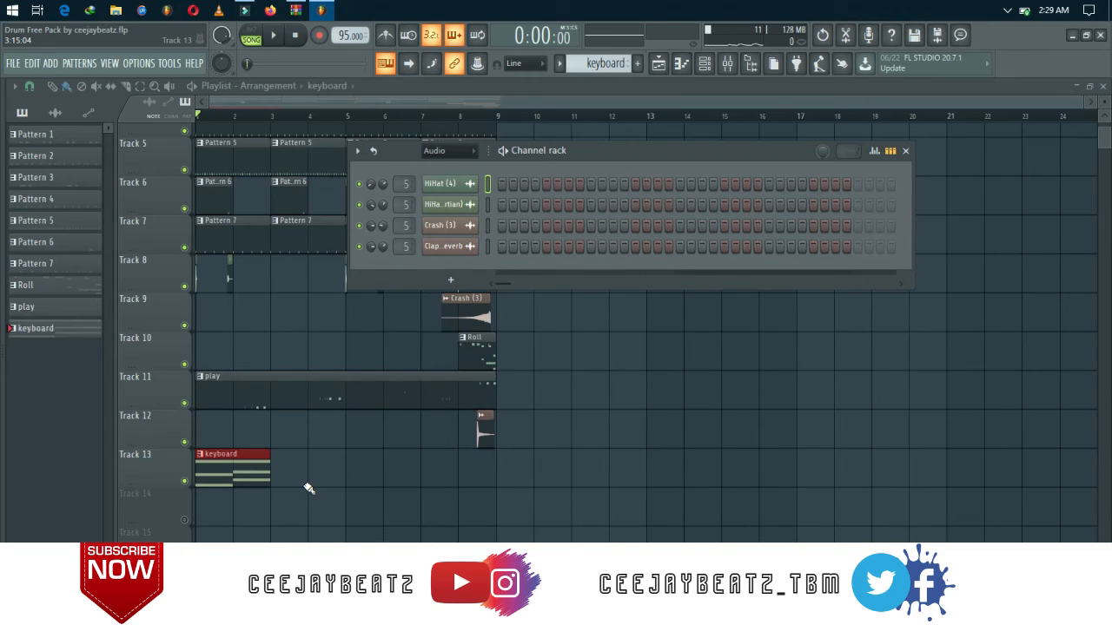
{"action": "key", "text": "F6"}
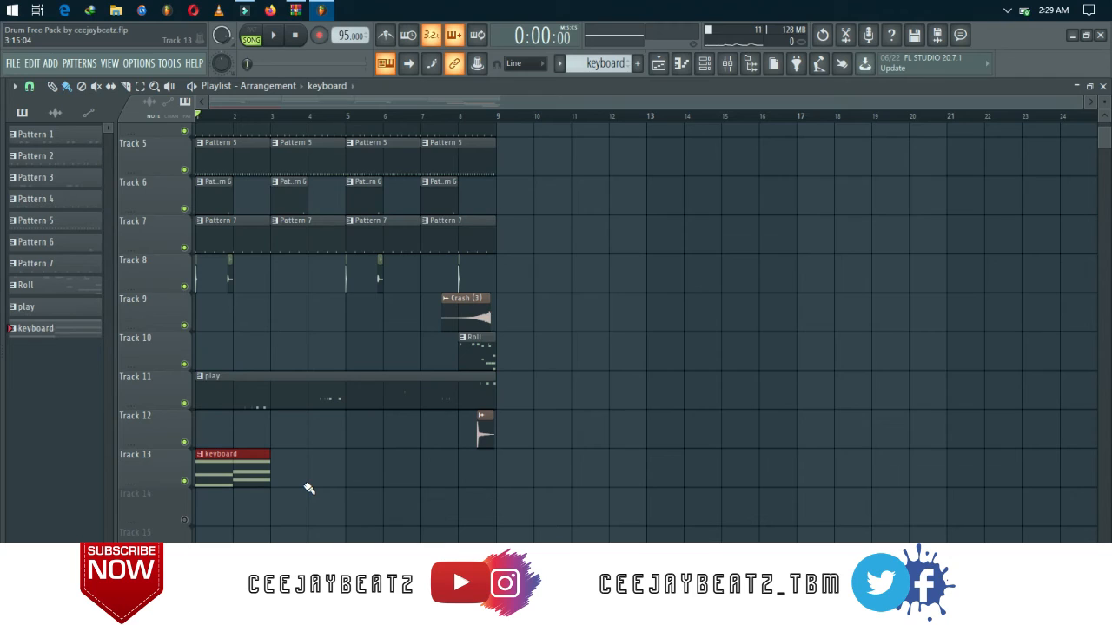
{"action": "key", "text": "ctrl+b"}
{"action": "key", "text": "ctrl+b"}
{"action": "key", "text": "ctrl+b"}
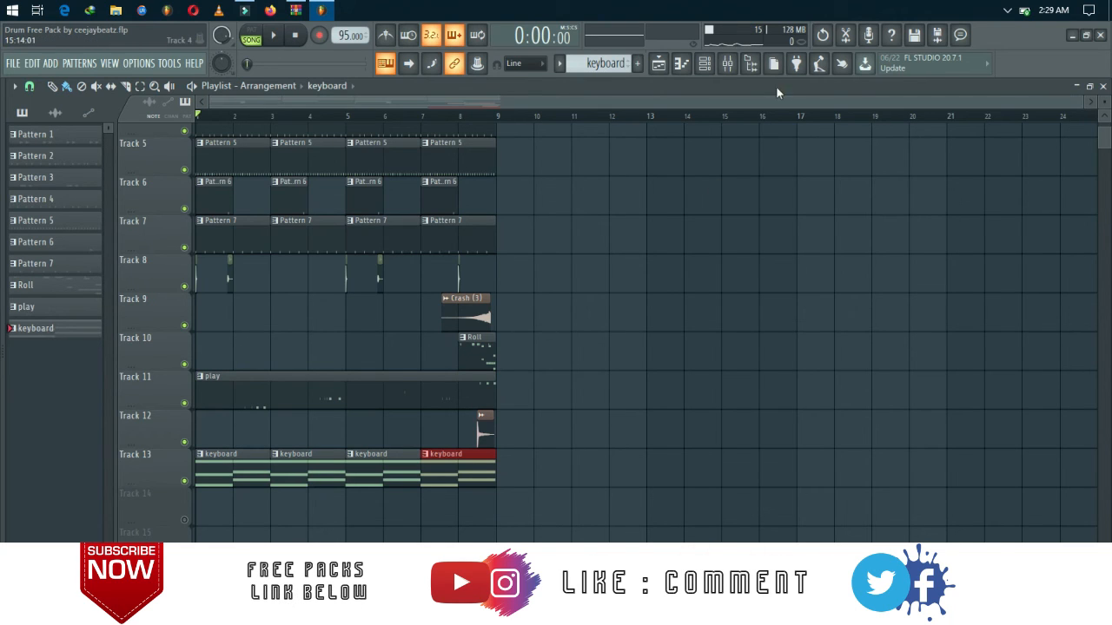
Show the Unsorted channels in the channel rack, select Xpand!2 for live playing, and hide the rack.
{"action": "left_click", "coordinate": [705, 63]}
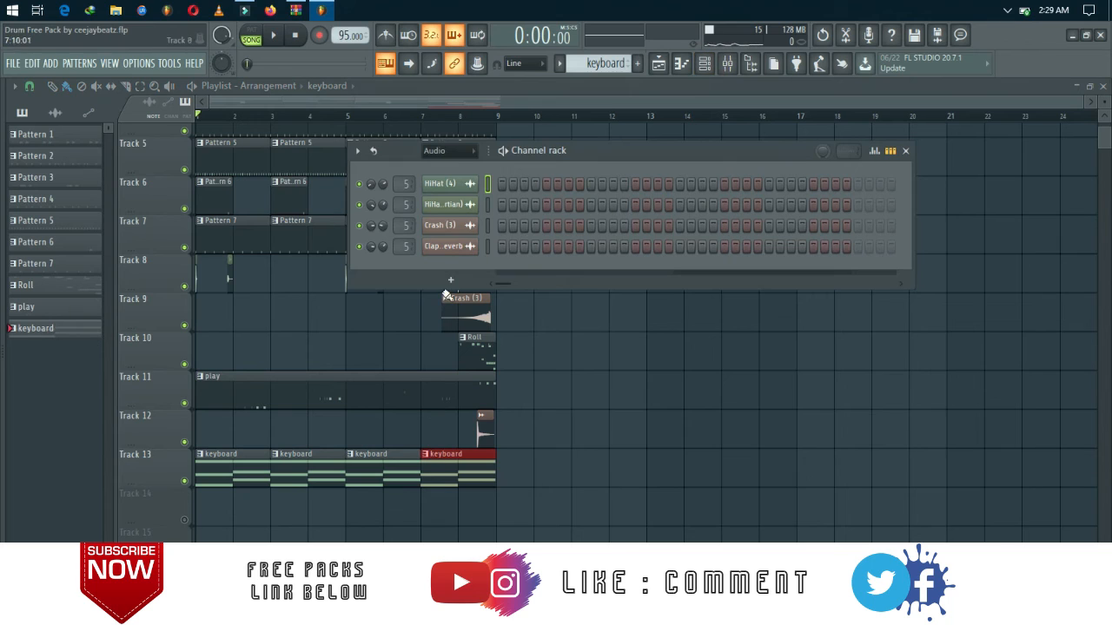
{"action": "left_click", "coordinate": [448, 157]}
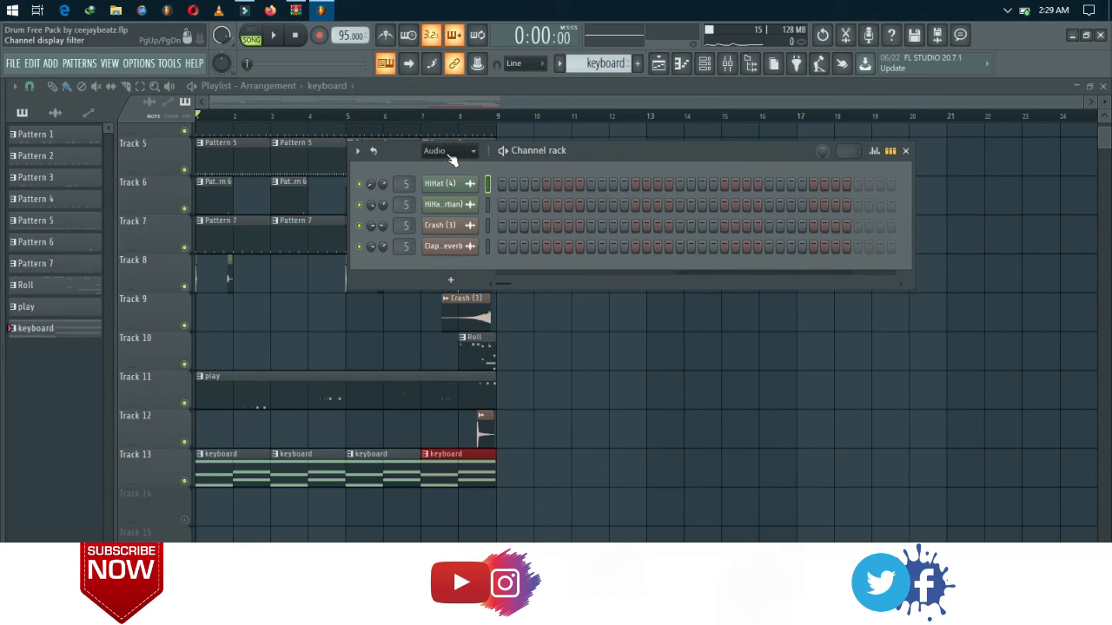
{"action": "left_click", "coordinate": [448, 204]}
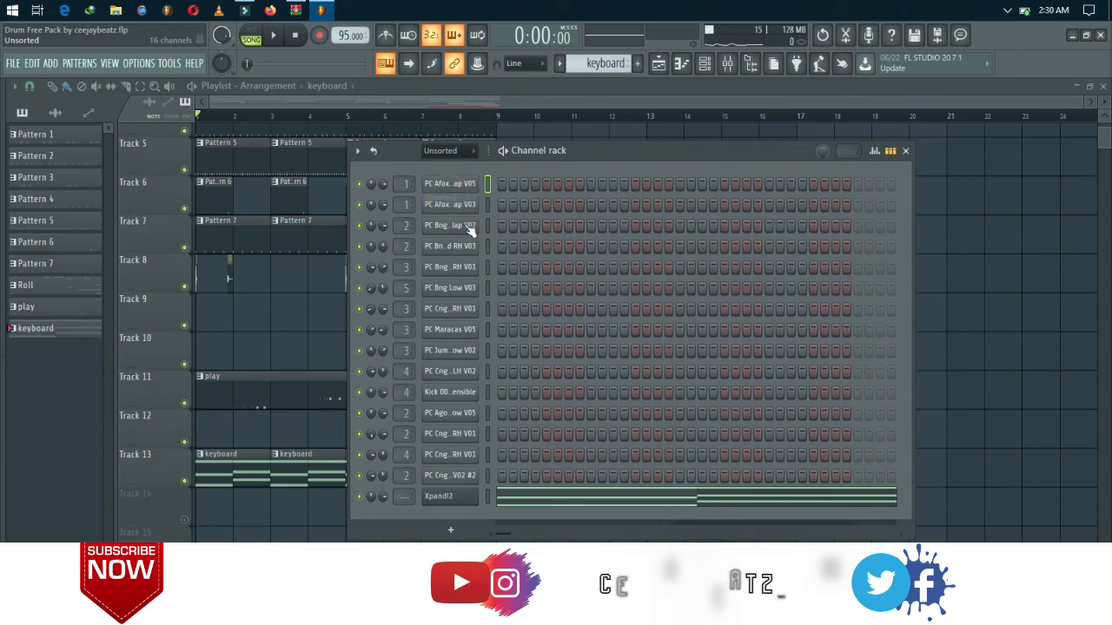
{"action": "left_click", "coordinate": [485, 498]}
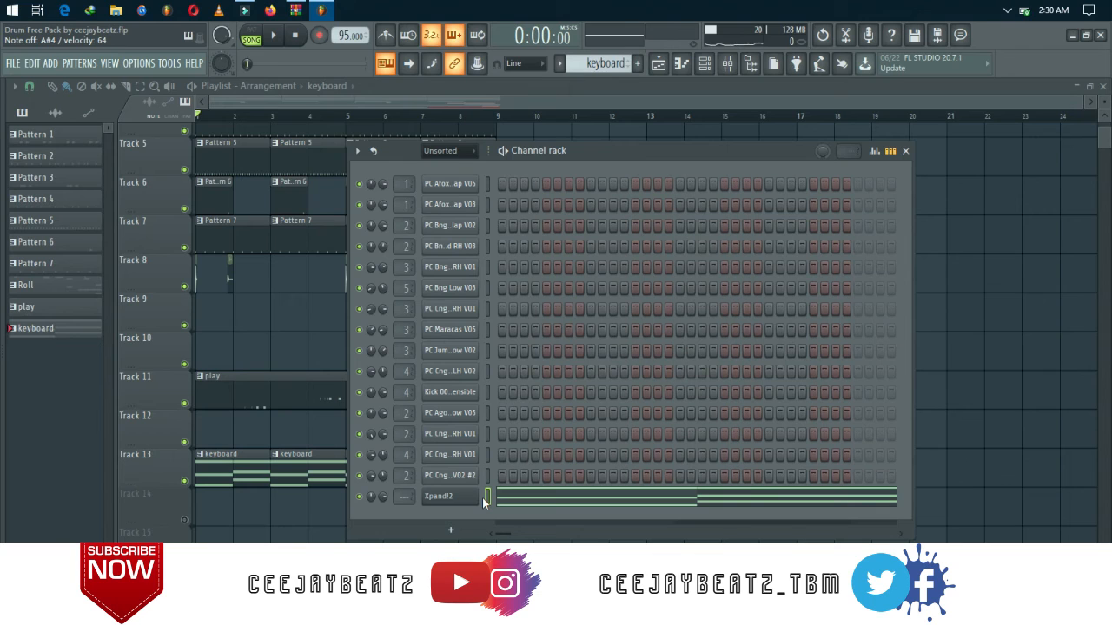
{"action": "key", "text": "F6"}
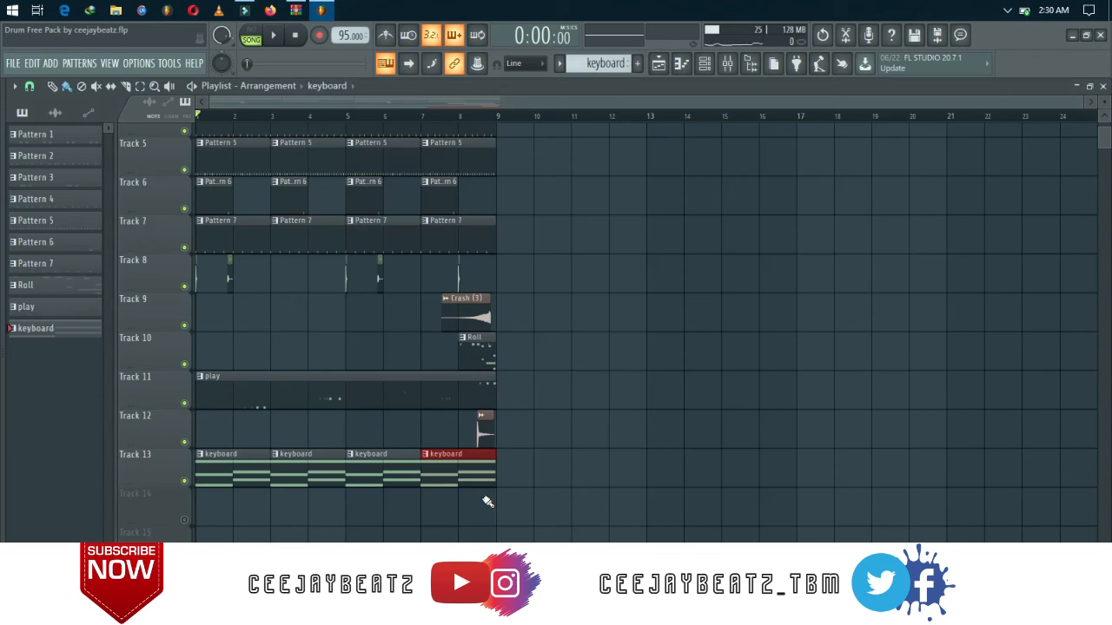
Try a uniform 73% velocity on the bar 1 keyboard chord, undo it, and return to the playlist after a playback check.
{"action": "scroll", "coordinate": [487, 502], "scroll_direction": "down", "scroll_amount": 2}
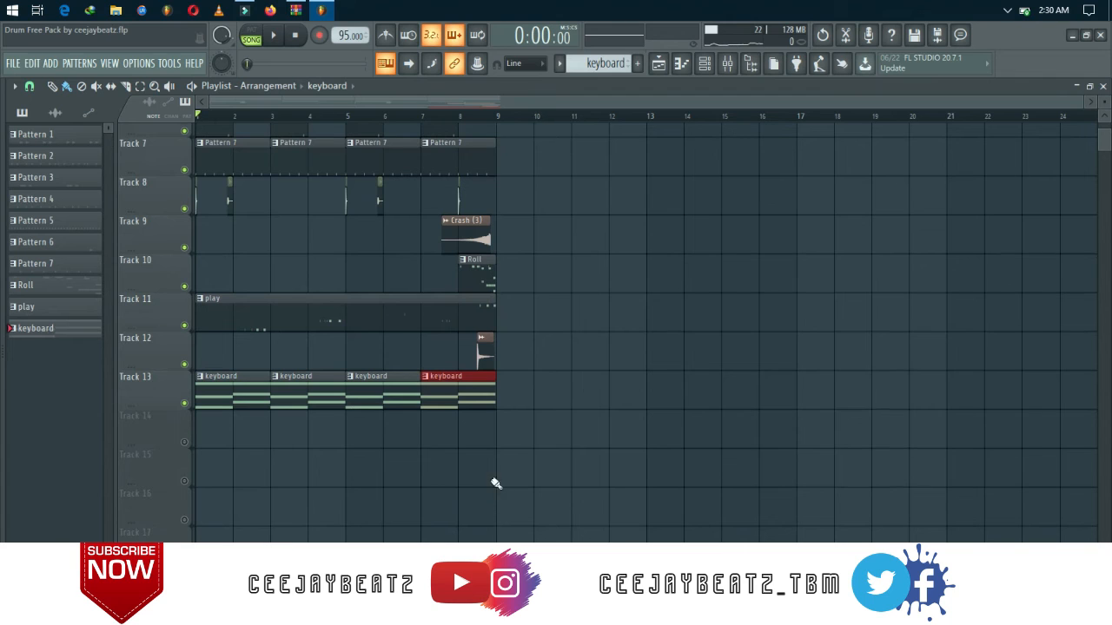
{"action": "double_click", "coordinate": [472, 397]}
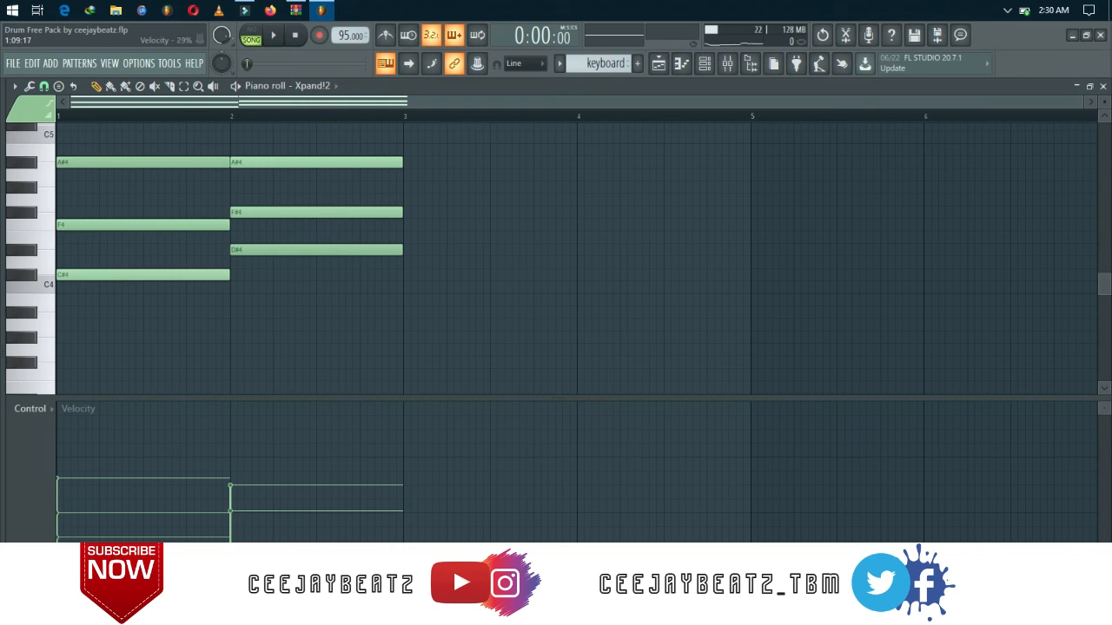
{"action": "left_click", "coordinate": [63, 462]}
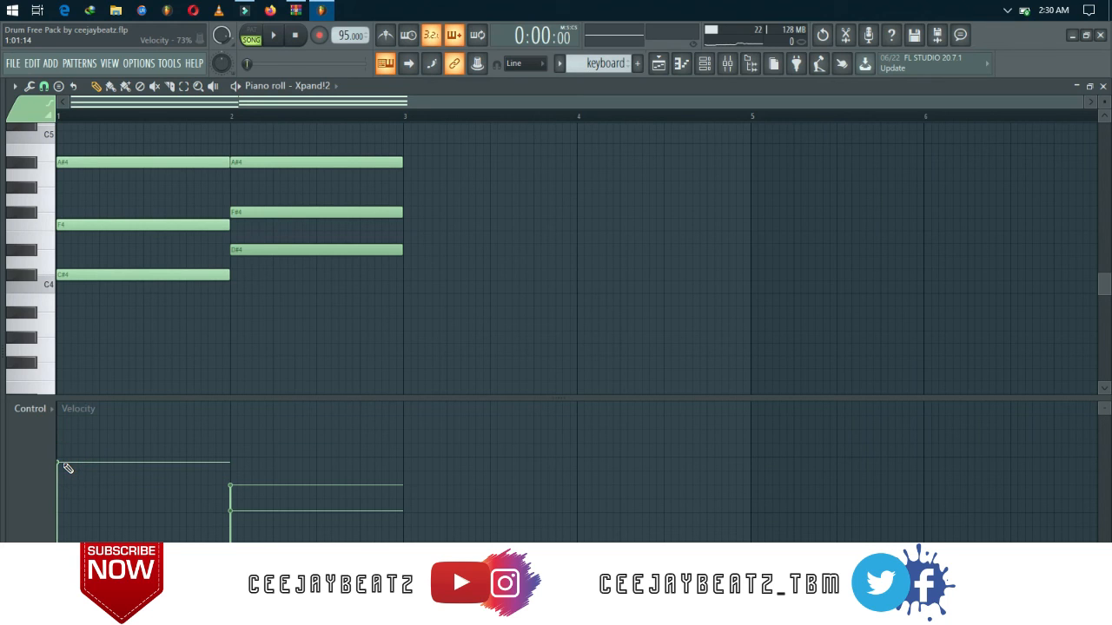
{"action": "key", "text": "space"}
{"action": "key", "text": "space"}
{"action": "key", "text": "ctrl+z"}
{"action": "key", "text": "space"}
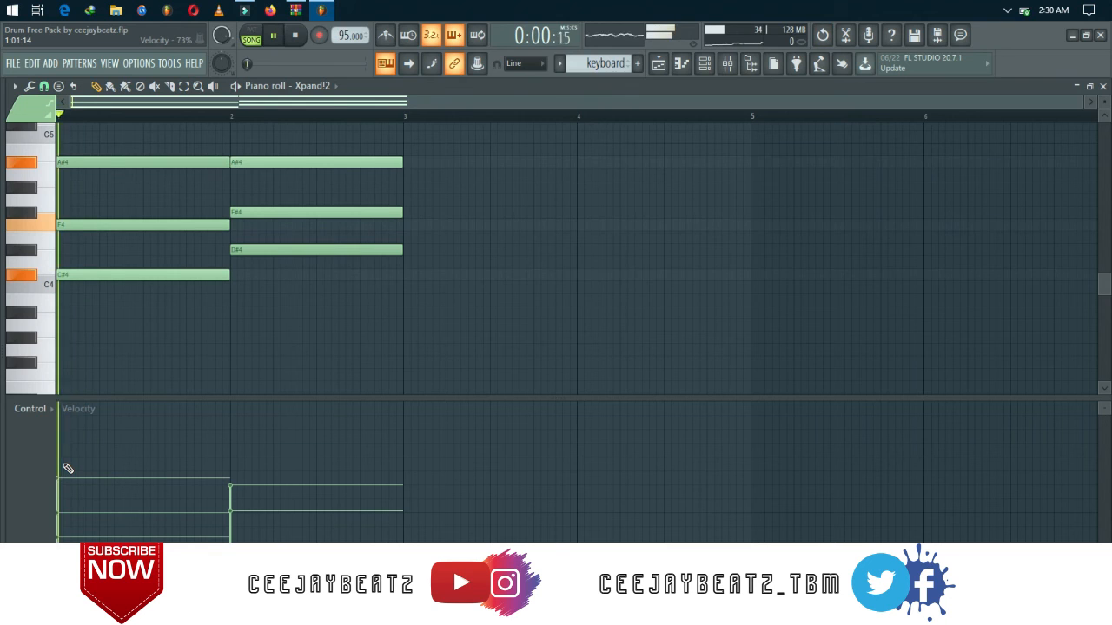
{"action": "key", "text": "space"}
{"action": "key", "text": "F5"}
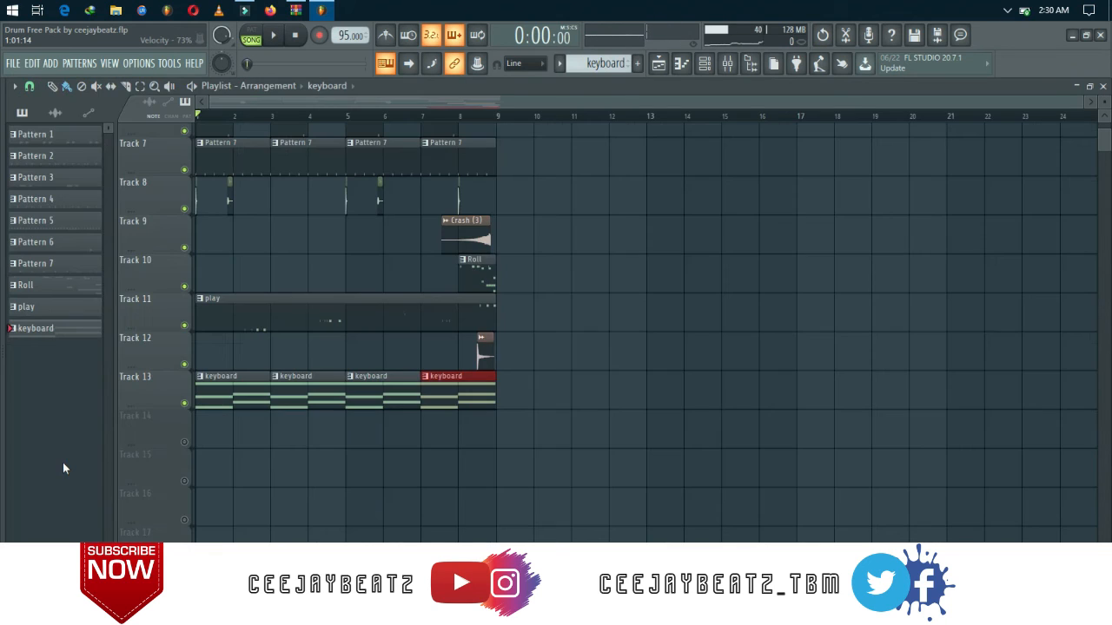